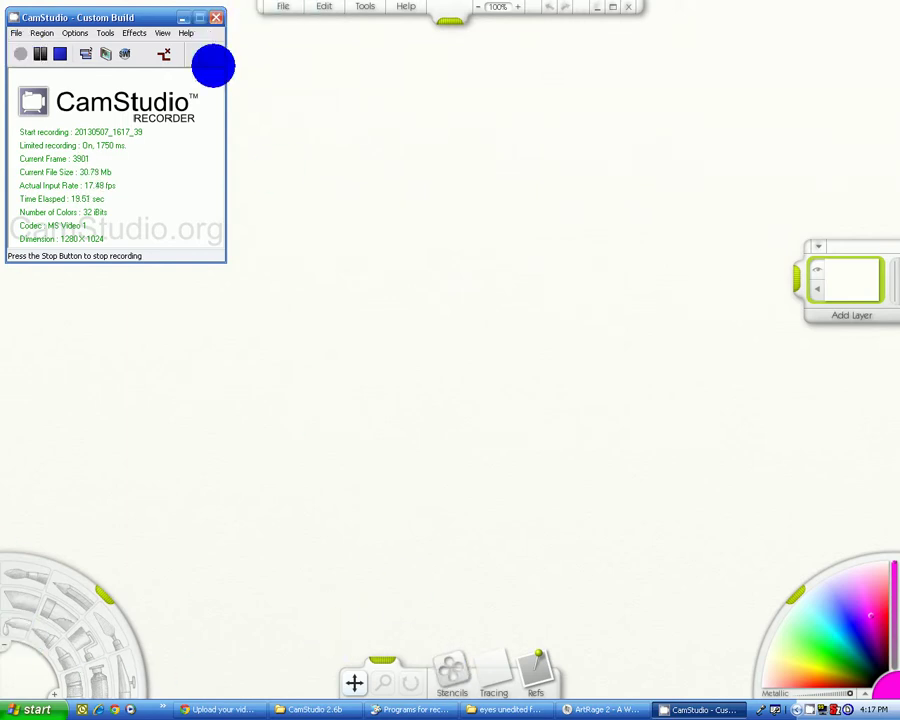
# Add the PNG image RareParchmentBlue from the Desktop as a new stencil in the Objects category
pyautogui.click(459, 666)
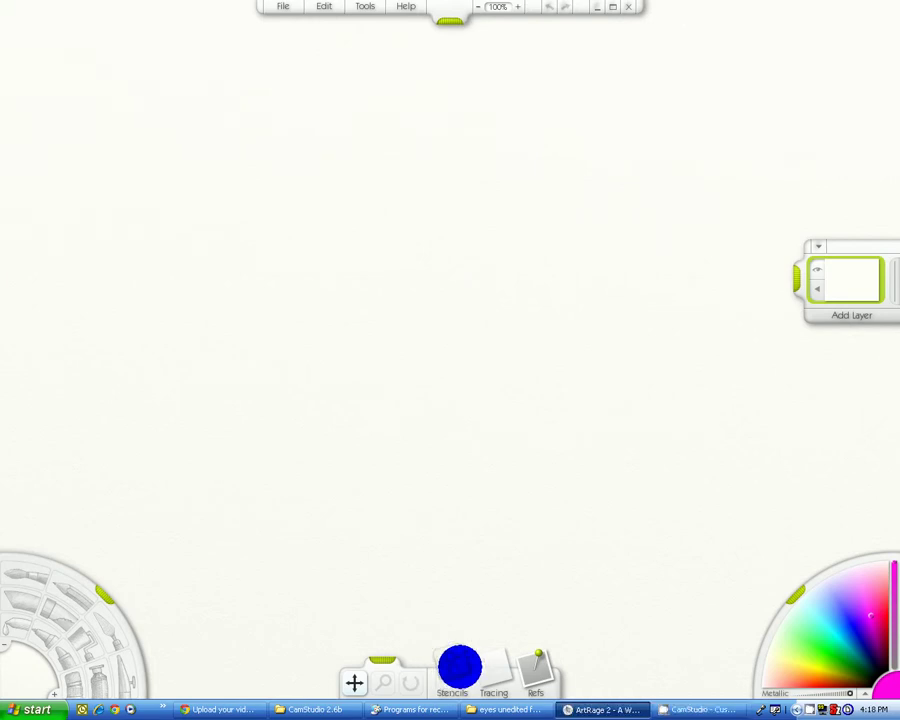
pyautogui.click(459, 666)
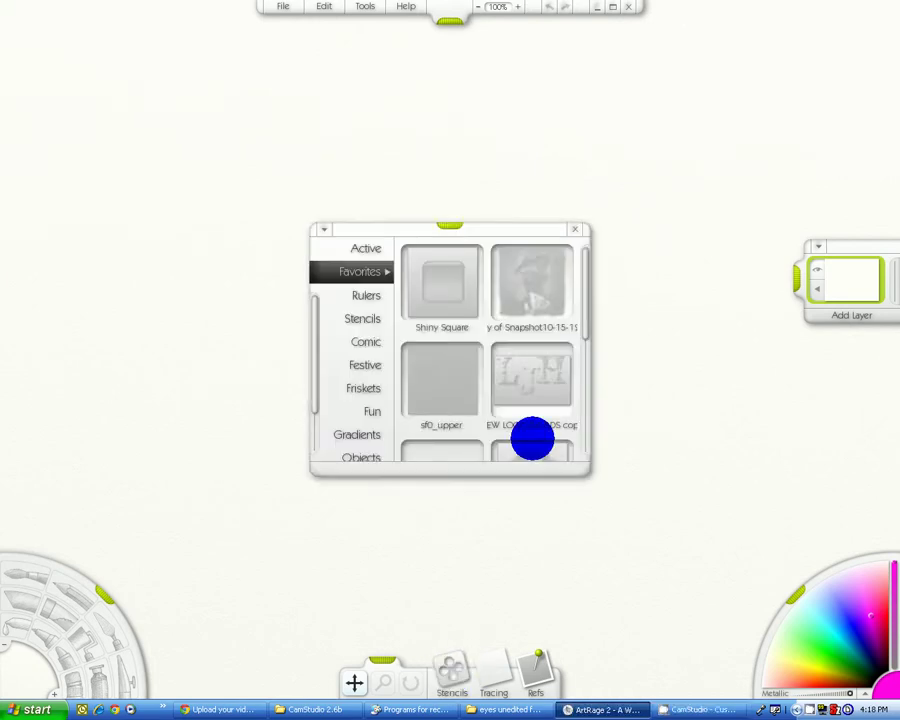
pyautogui.moveTo(583, 304); pyautogui.dragTo(578, 417)
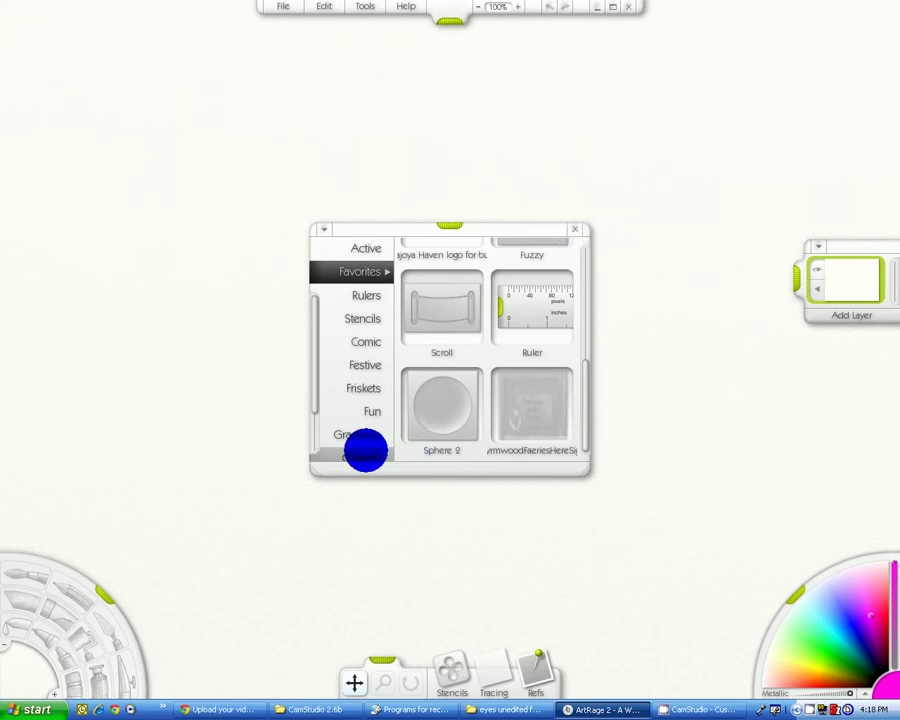
pyautogui.click(365, 451)
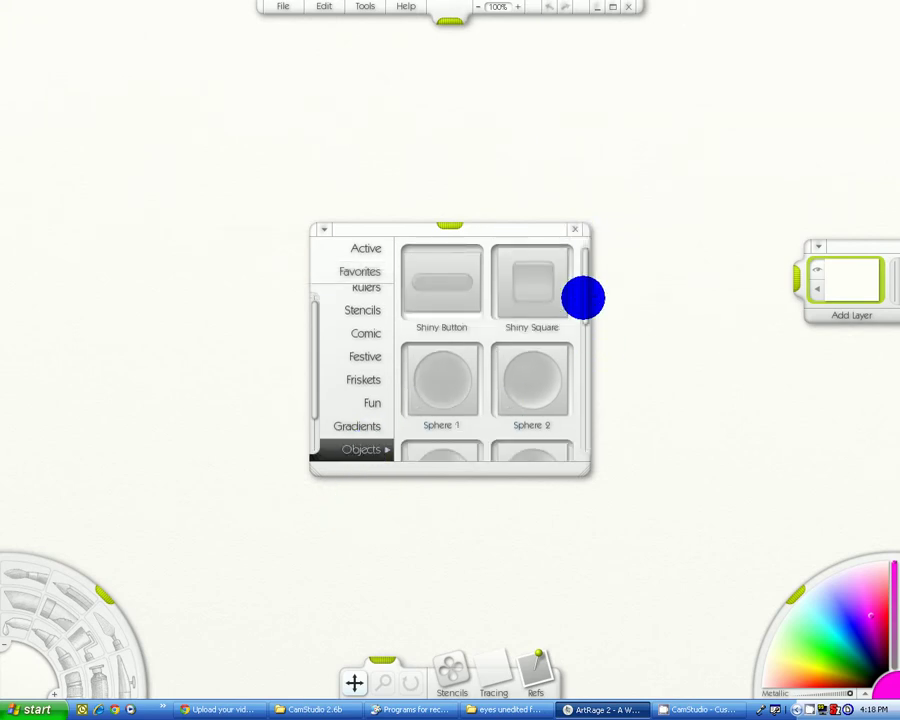
pyautogui.scroll(-10, 583, 297)
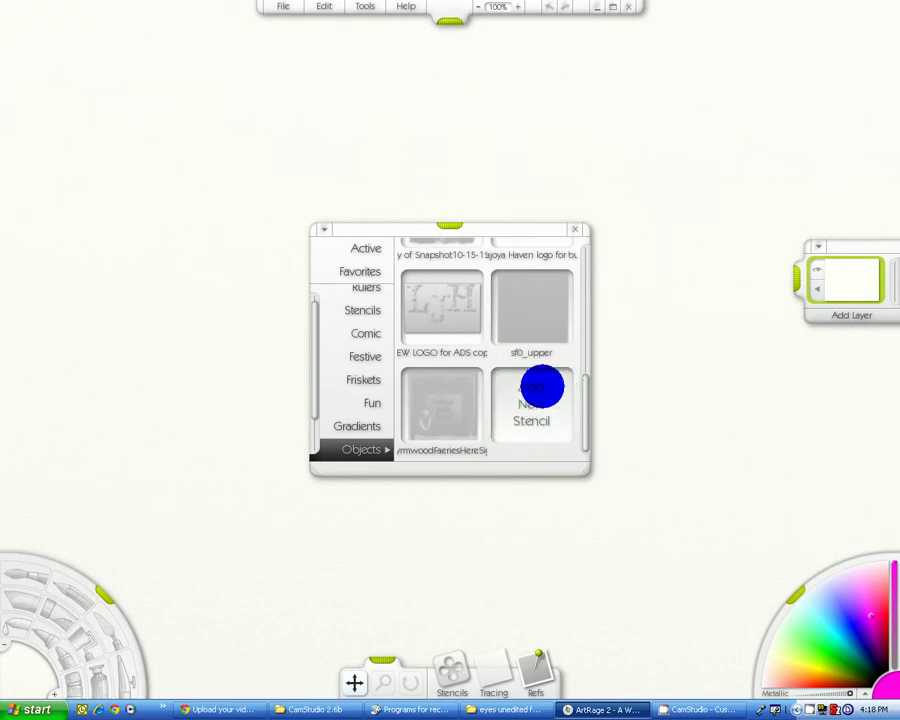
pyautogui.click(527, 403)
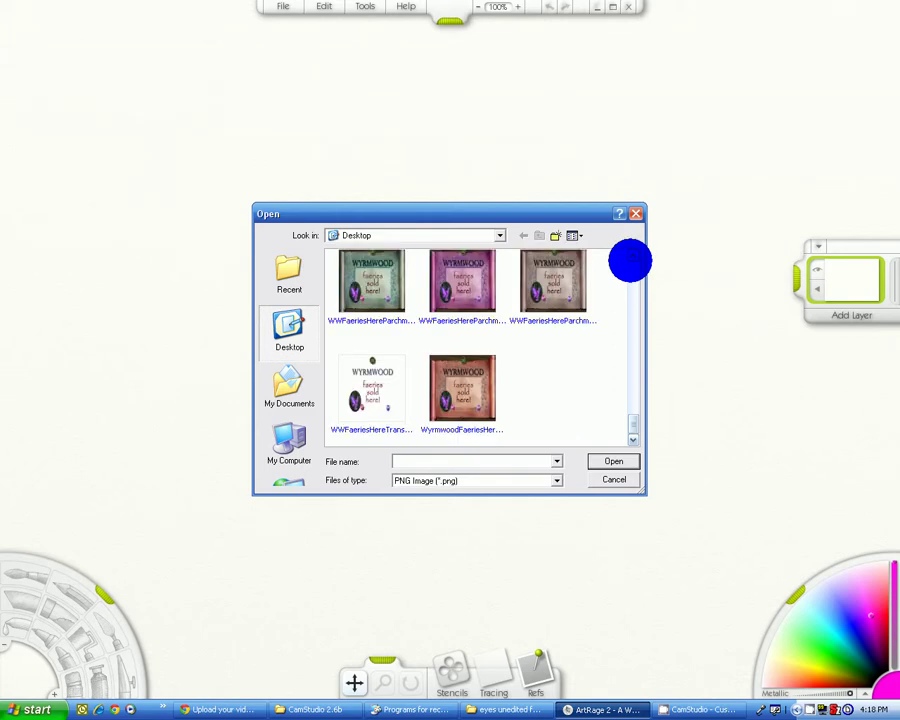
pyautogui.scroll(3, 630, 258)
pyautogui.click(468, 388)
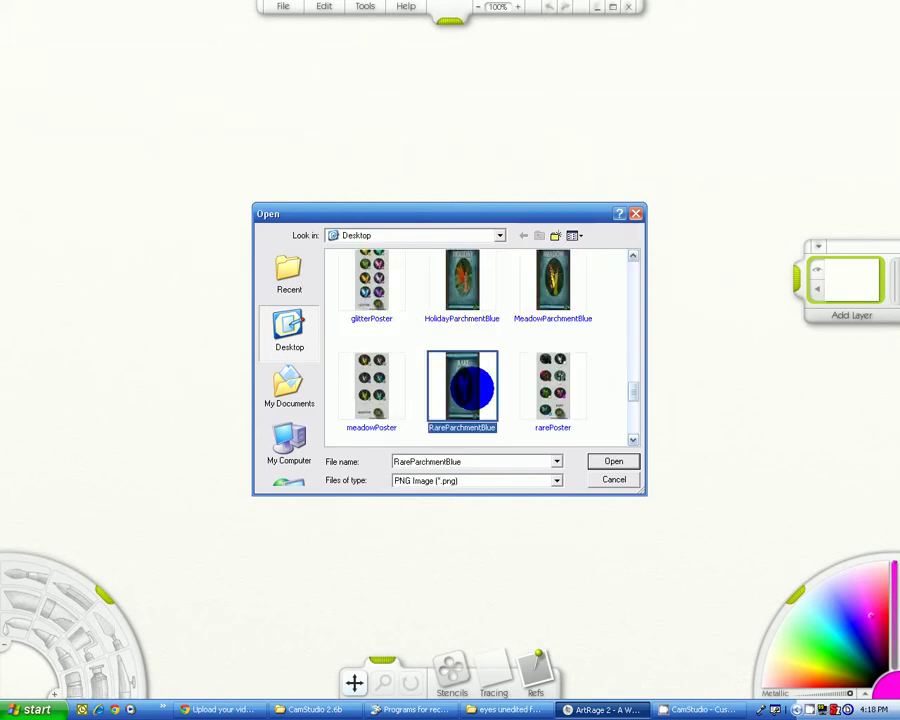
pyautogui.click(607, 462)
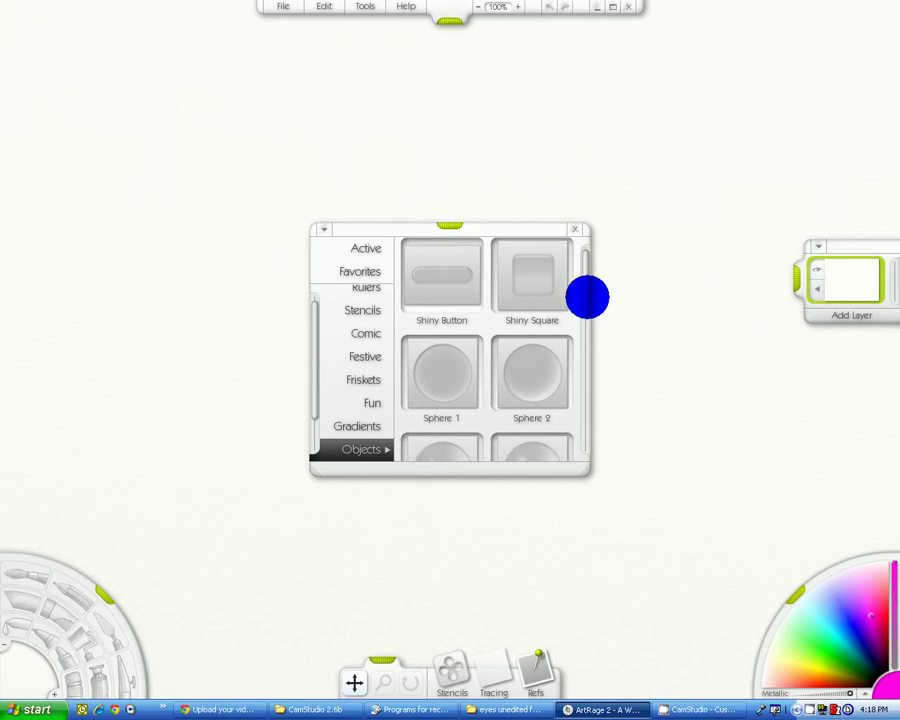
# Place the RareParchmentBlue stencil on the canvas and close the stencil collection
pyautogui.moveTo(587, 295); pyautogui.dragTo(571, 433)
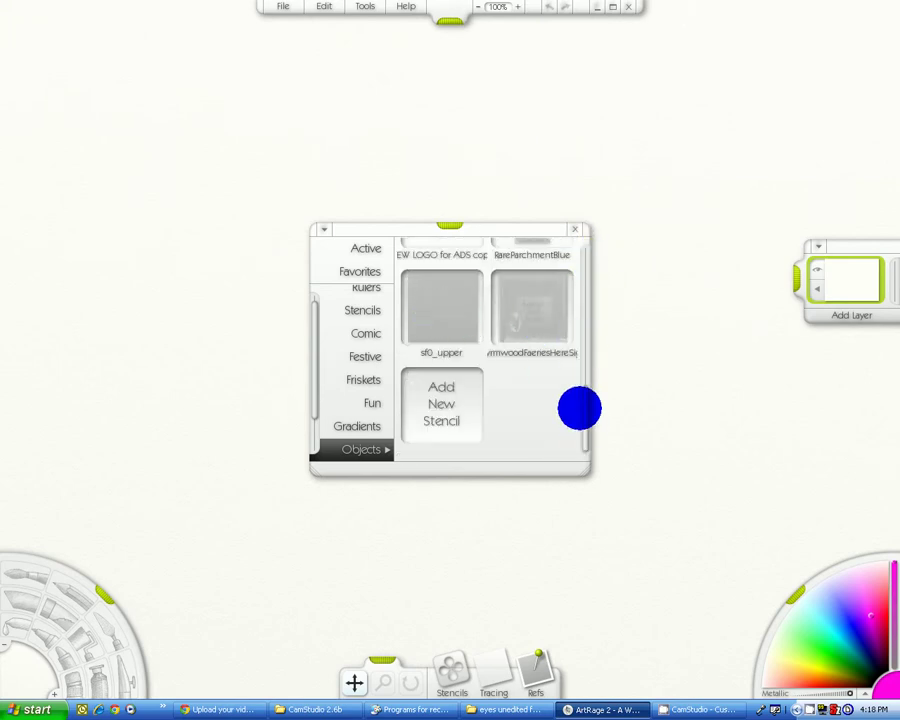
pyautogui.scroll(2, 582, 412)
pyautogui.scroll(1, 584, 399)
pyautogui.click(522, 325)
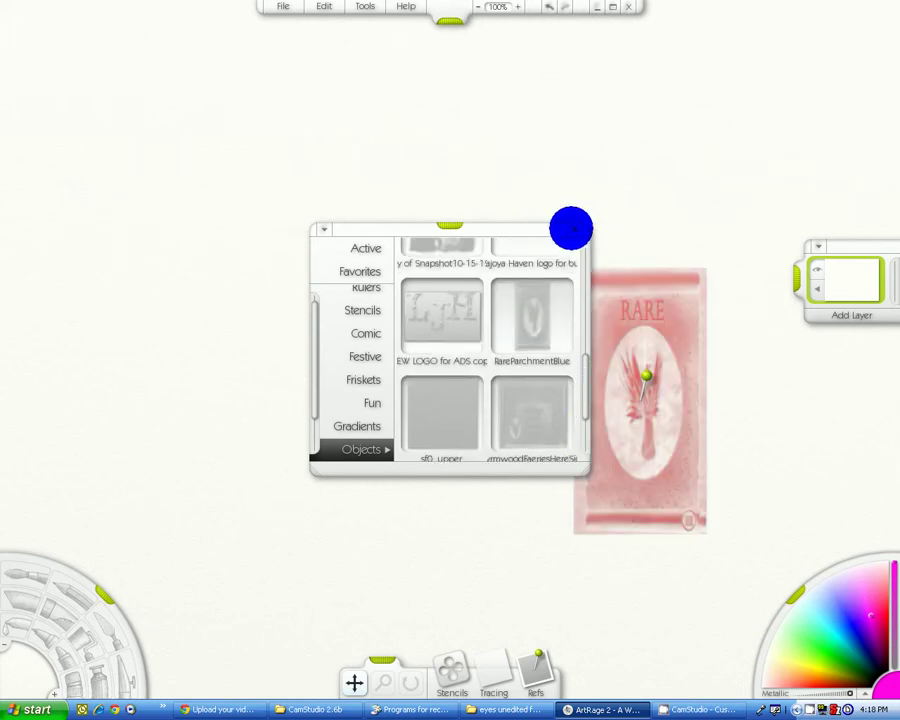
pyautogui.click(571, 228)
# Move the stencil to the middle of the canvas and enlarge it to a little over twice its size
pyautogui.moveTo(618, 393); pyautogui.dragTo(472, 288)
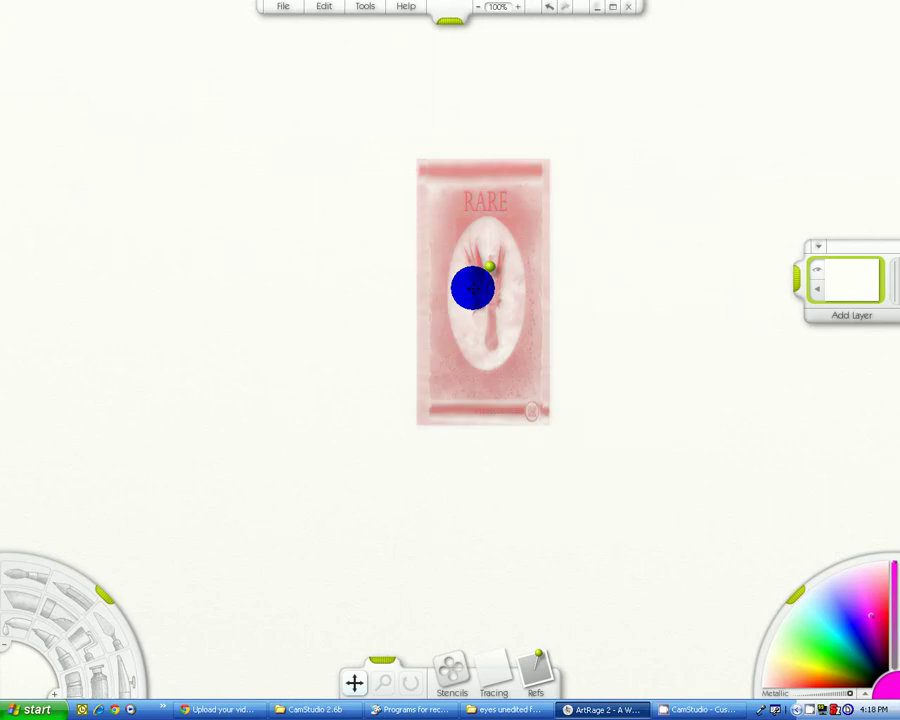
pyautogui.moveTo(472, 288); pyautogui.dragTo(435, 299)
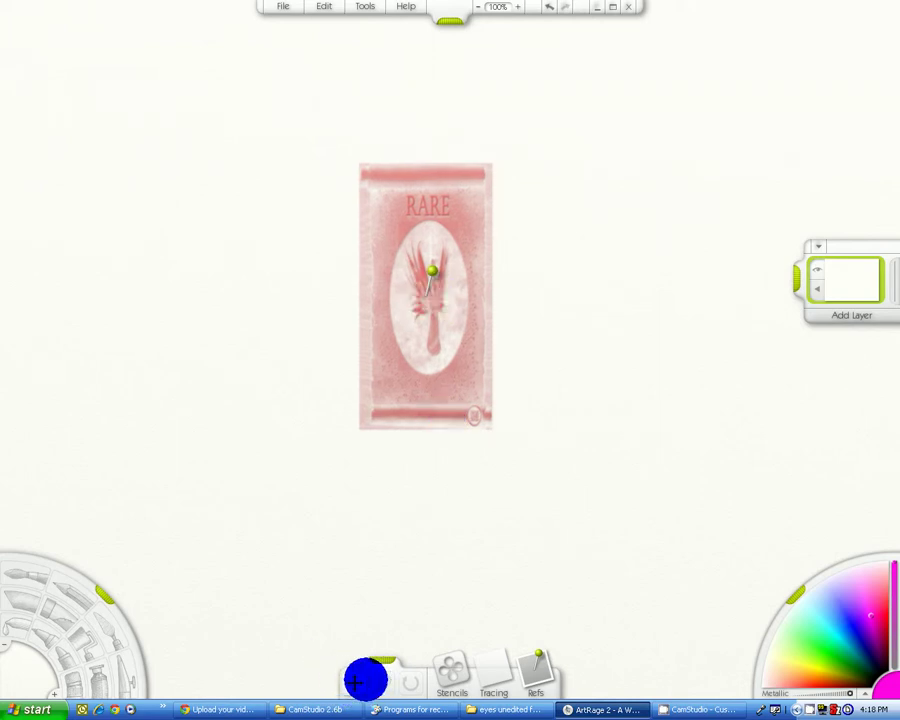
pyautogui.click(355, 682)
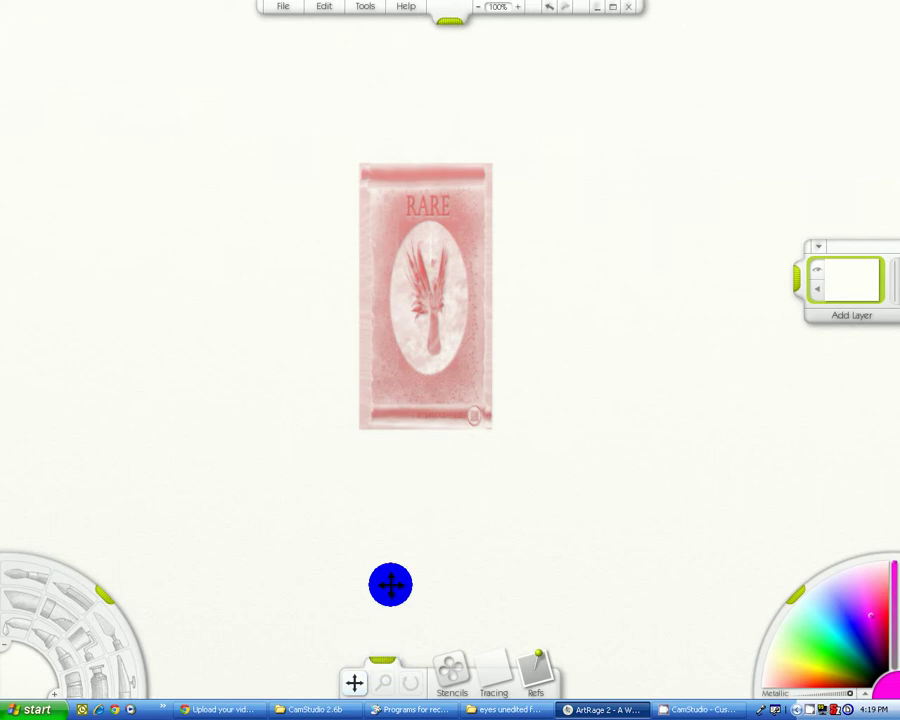
pyautogui.moveTo(438, 289); pyautogui.dragTo(433, 338)
pyautogui.click(383, 682)
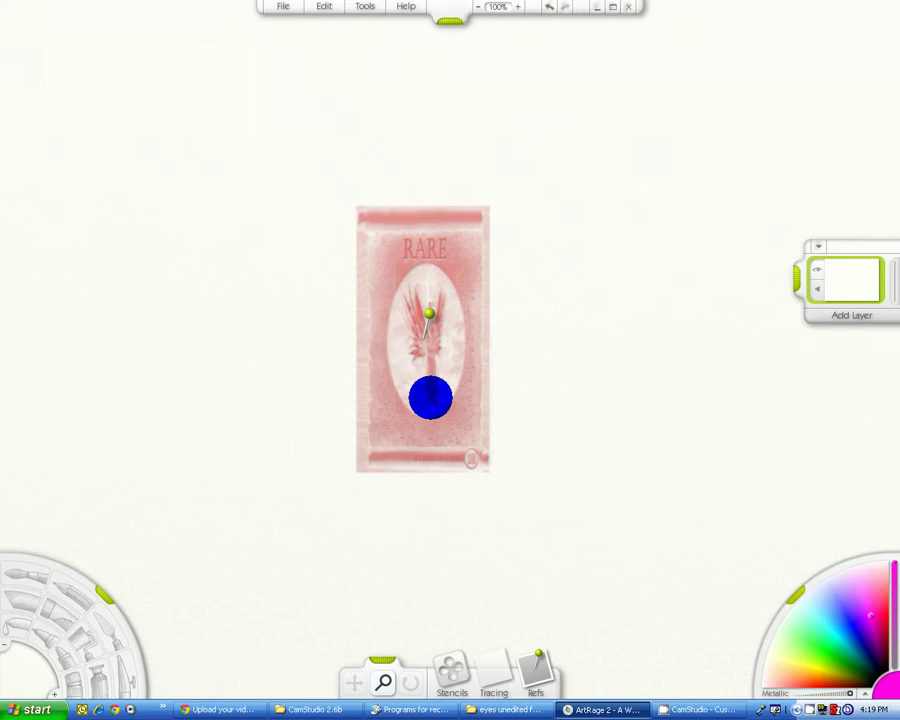
pyautogui.moveTo(430, 398); pyautogui.dragTo(701, 611)
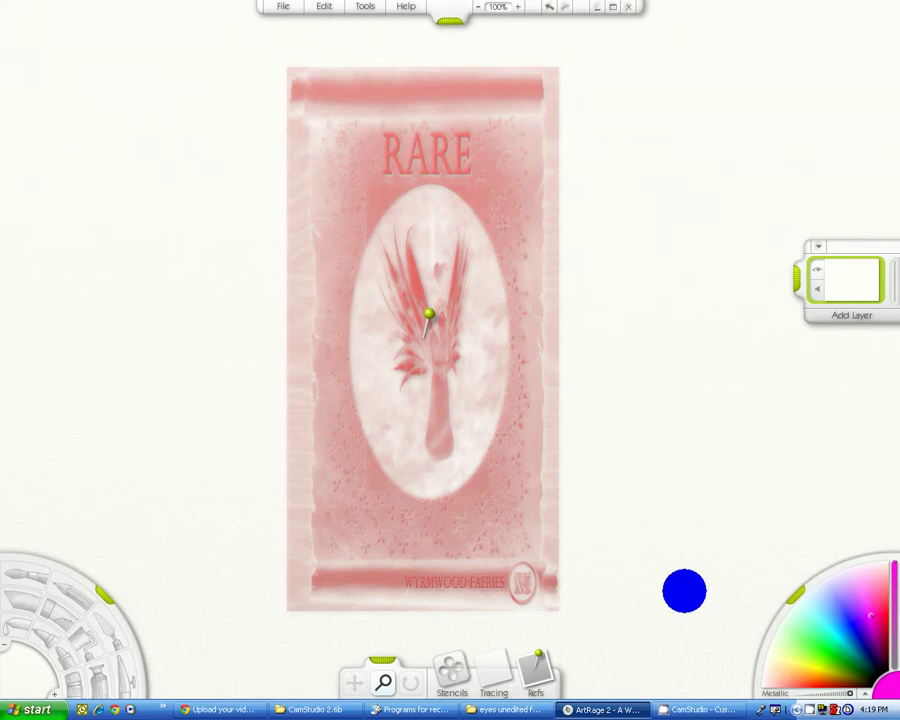
# Spray black over the entire stencil with the Airbrush, from the central oval out past the parchment's edges
pyautogui.click(122, 679)
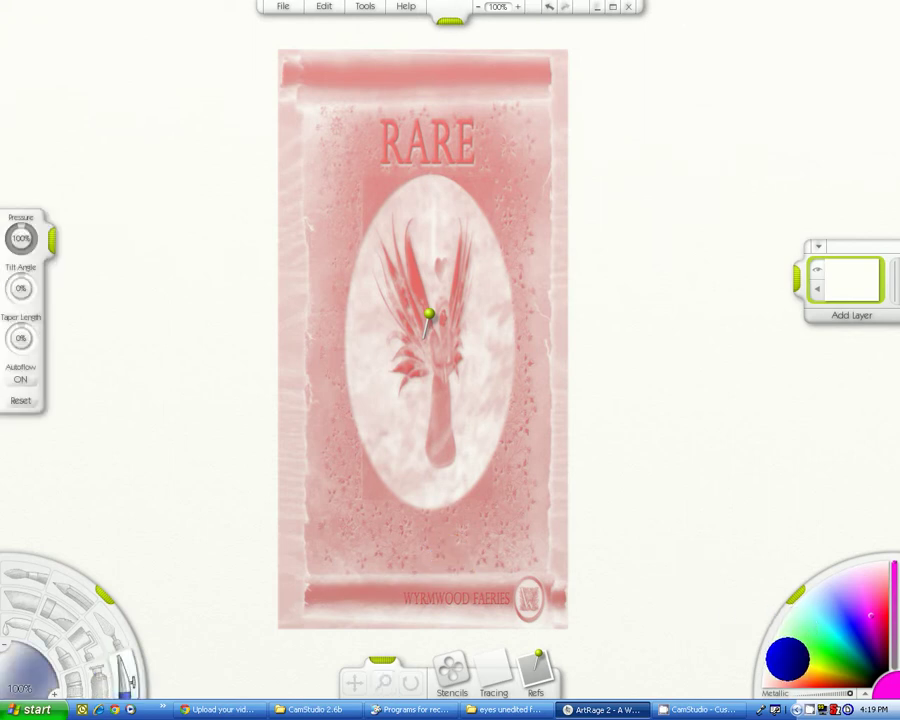
pyautogui.click(866, 666)
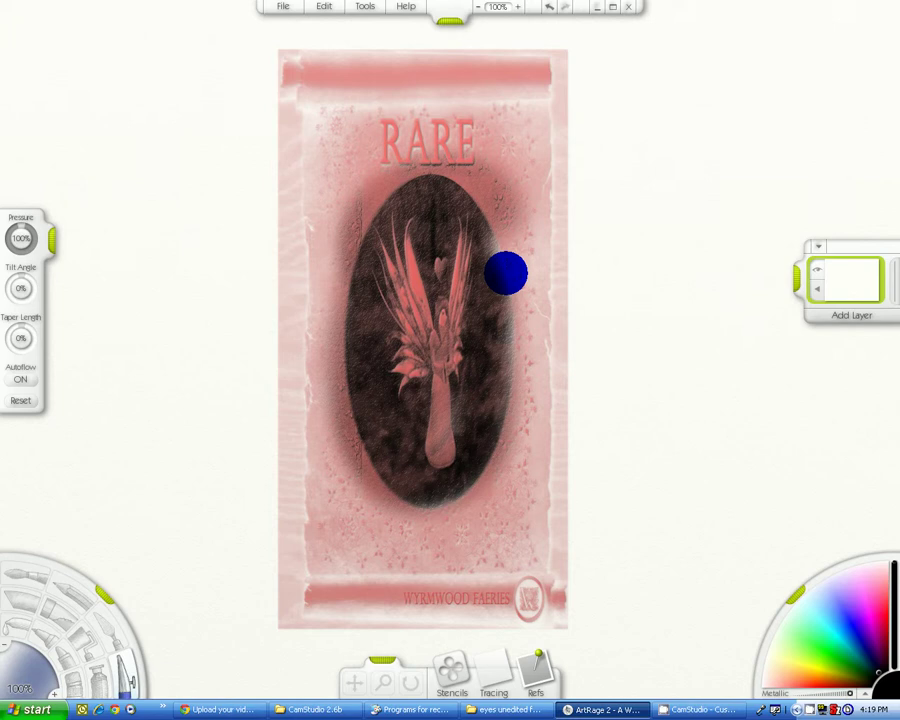
pyautogui.moveTo(505, 273); pyautogui.dragTo(459, 536)
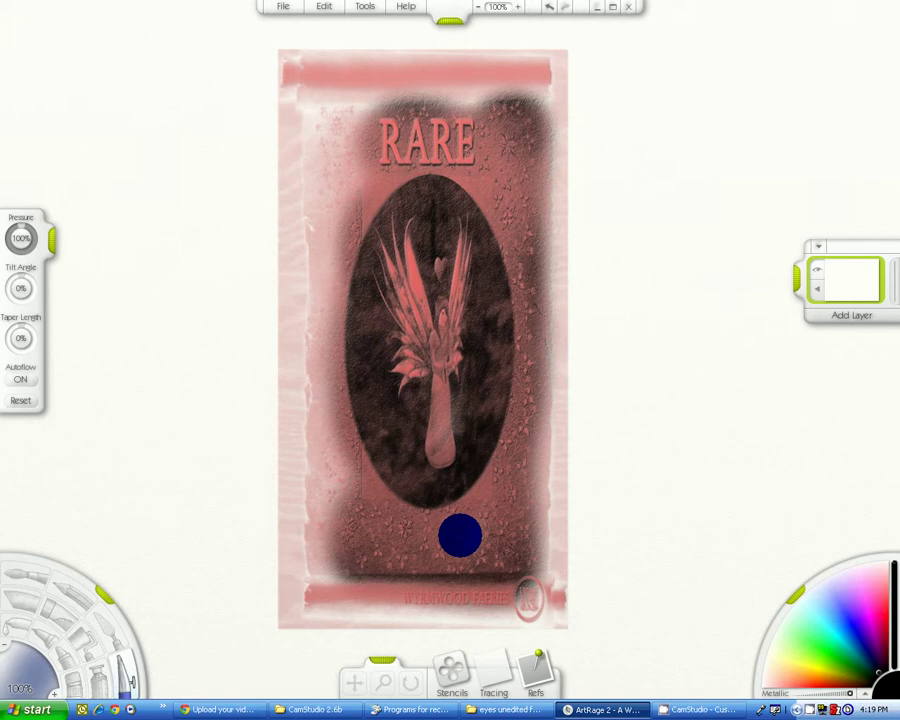
pyautogui.moveTo(459, 536); pyautogui.dragTo(299, 312)
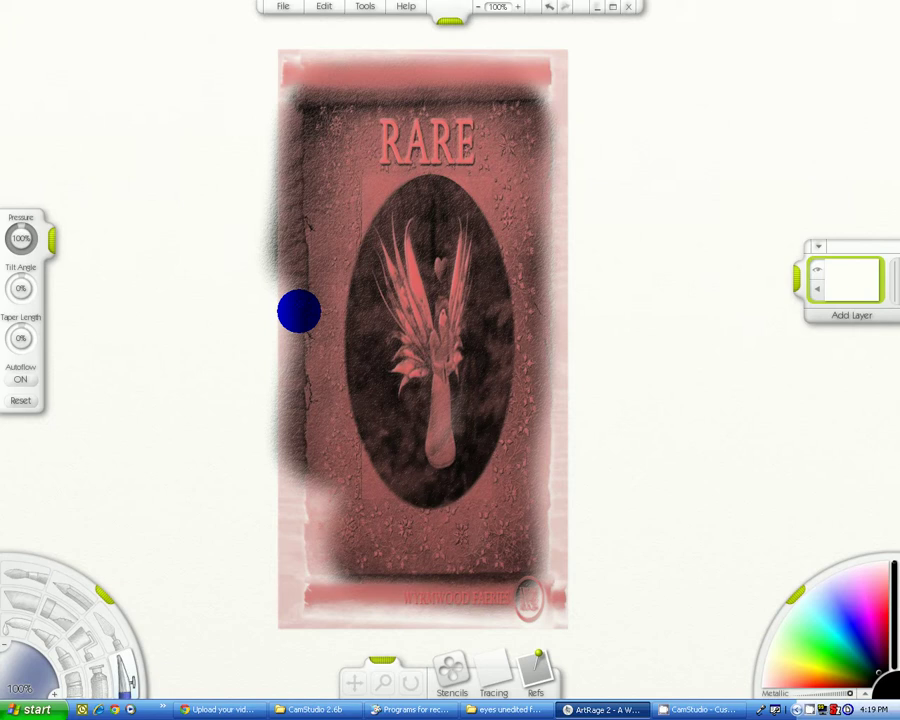
pyautogui.moveTo(299, 312); pyautogui.dragTo(537, 167)
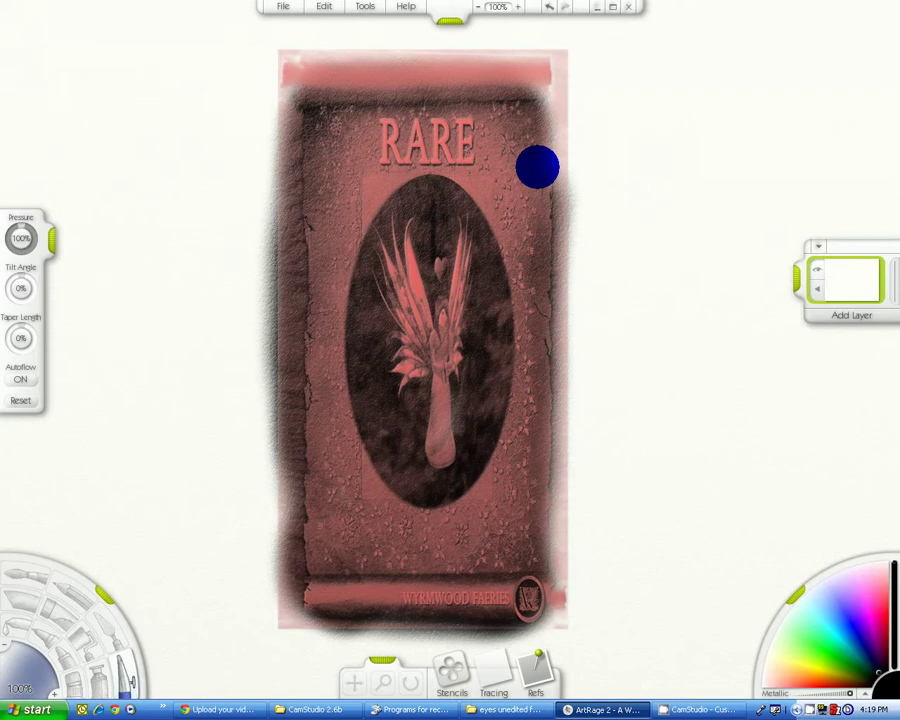
pyautogui.moveTo(537, 167); pyautogui.dragTo(302, 387)
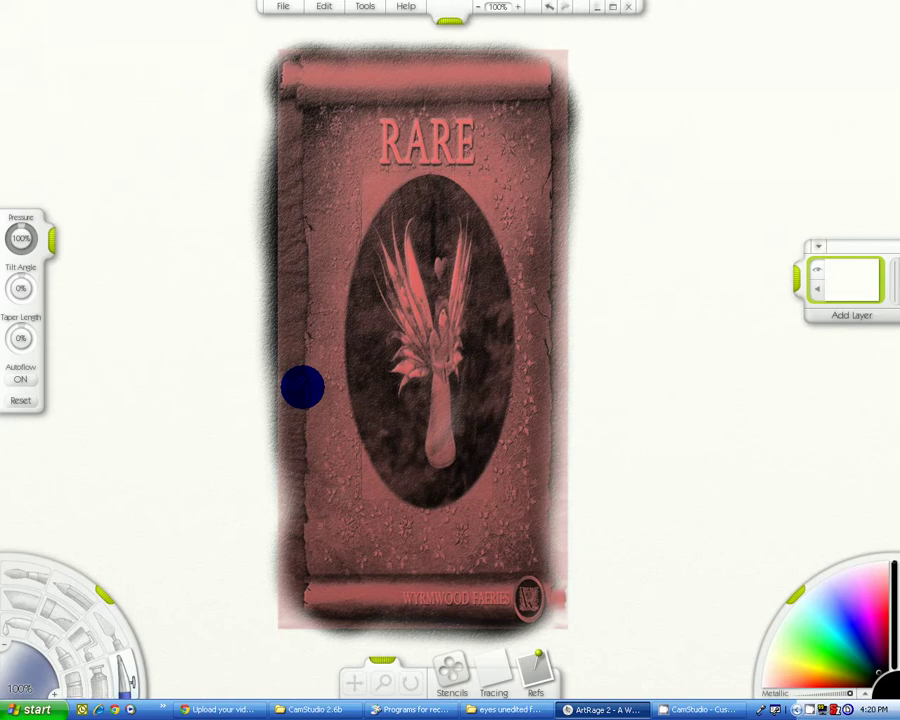
pyautogui.moveTo(302, 387)
pyautogui.mouseDown()
pyautogui.moveTo(566, 103)
pyautogui.moveTo(246, 82)
pyautogui.mouseUp()
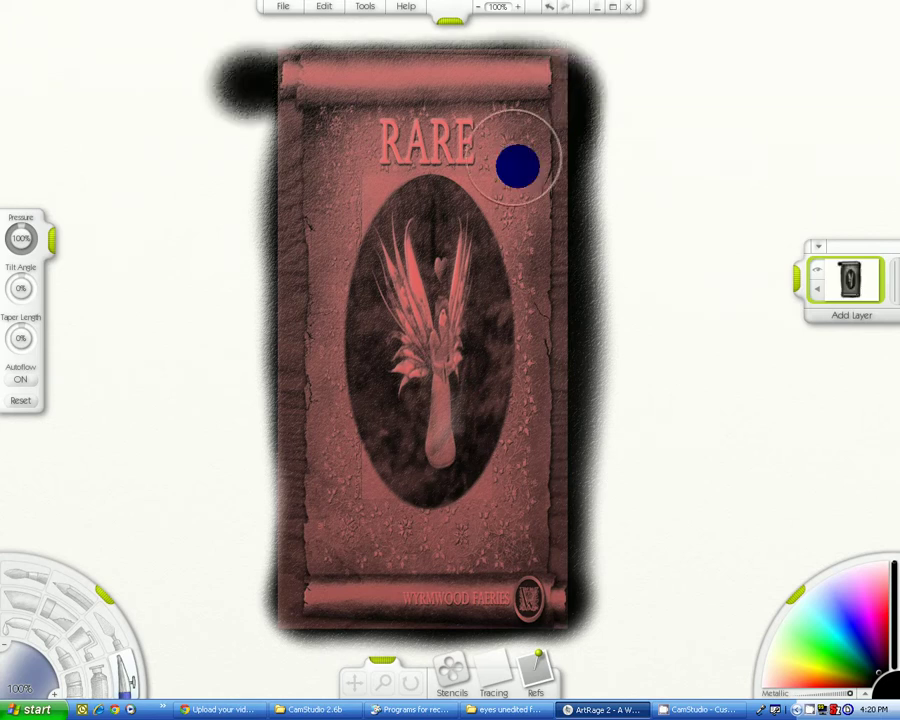
# Slide the stencil off the black print and reposition it over the print, offset slightly left and down
pyautogui.click(354, 684)
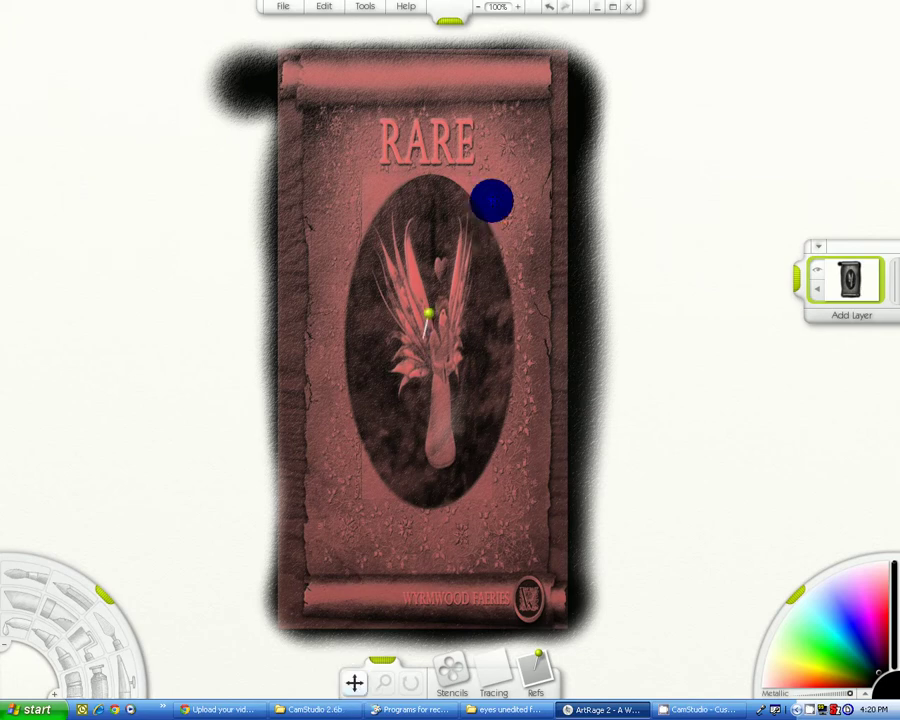
pyautogui.moveTo(428, 314); pyautogui.dragTo(103, 288)
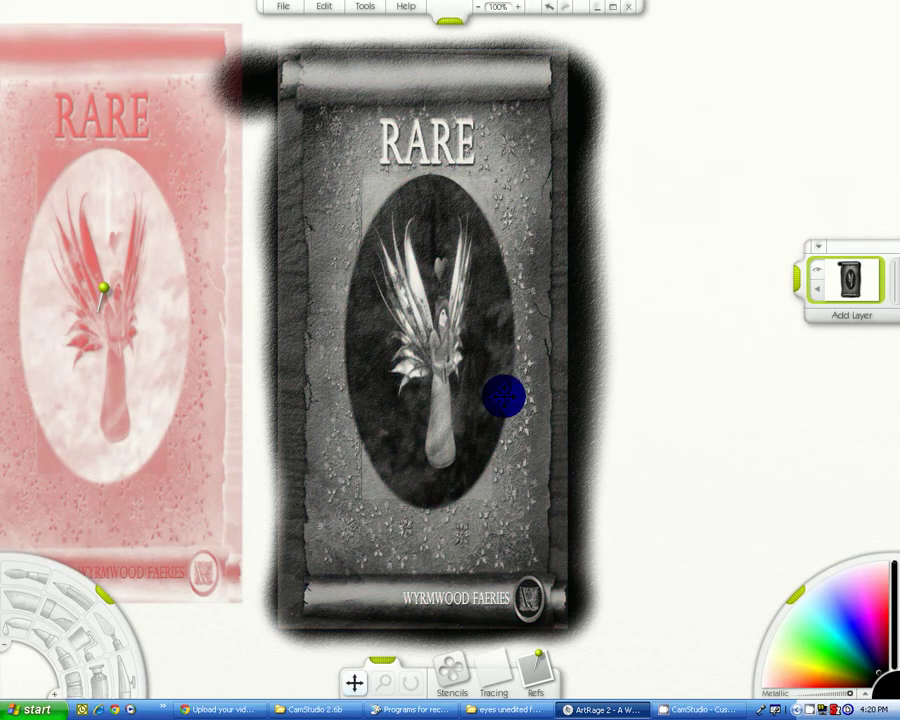
pyautogui.click(350, 681)
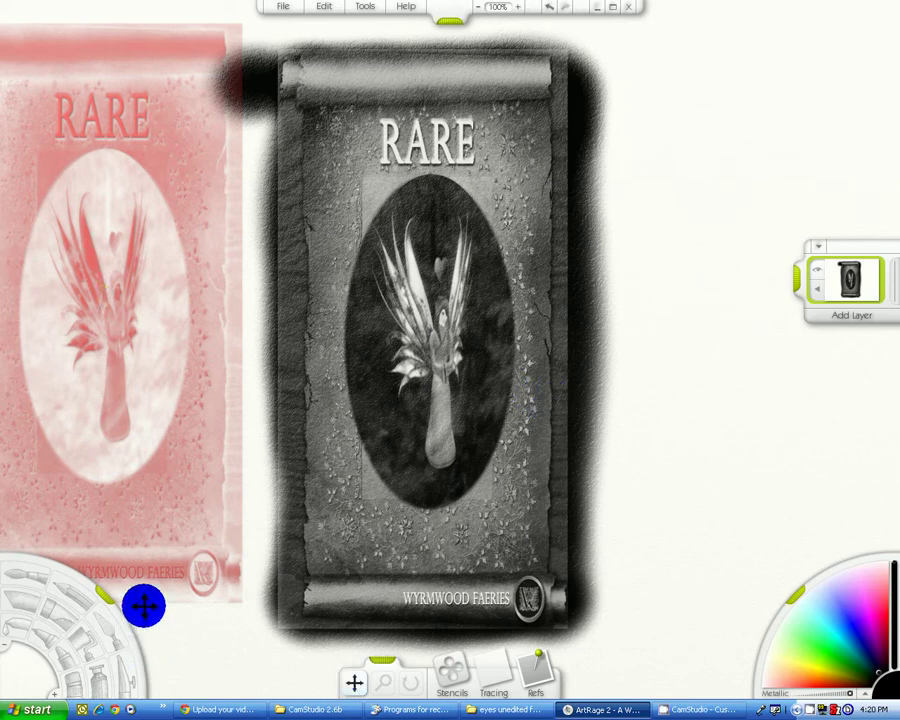
pyautogui.moveTo(159, 346); pyautogui.dragTo(184, 356)
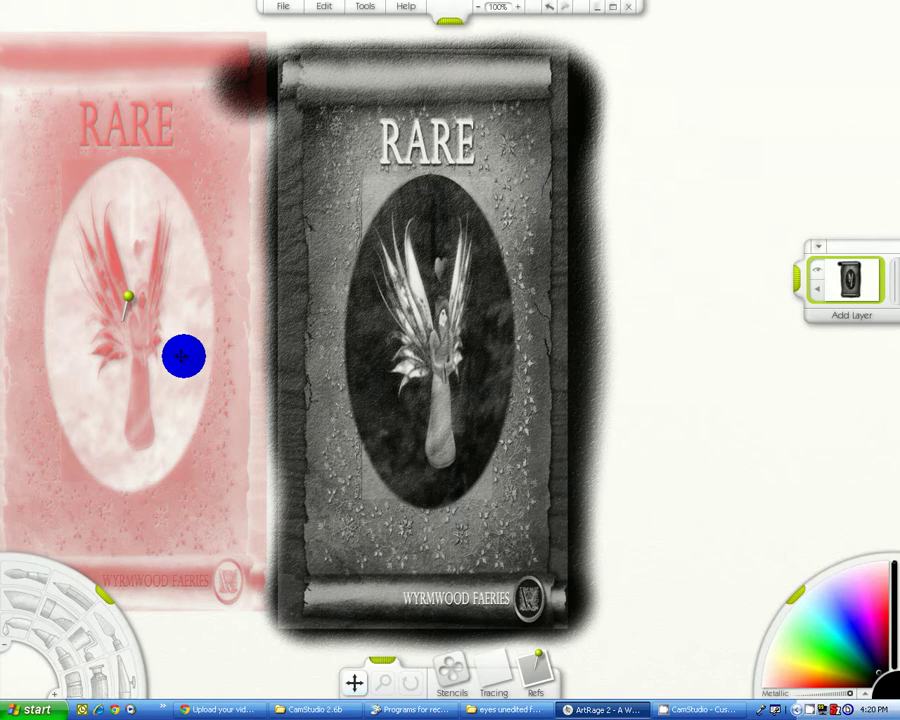
pyautogui.moveTo(184, 356); pyautogui.dragTo(462, 382)
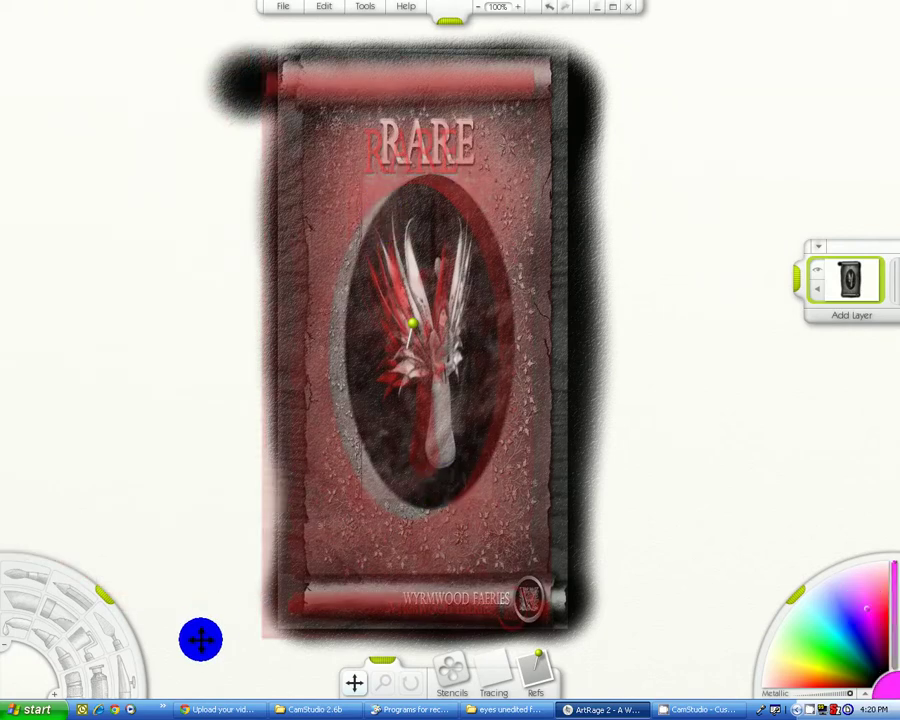
# Airbrush magenta through the offset stencil over nearly the whole black print, and move the stencil off the artwork
pyautogui.click(124, 677)
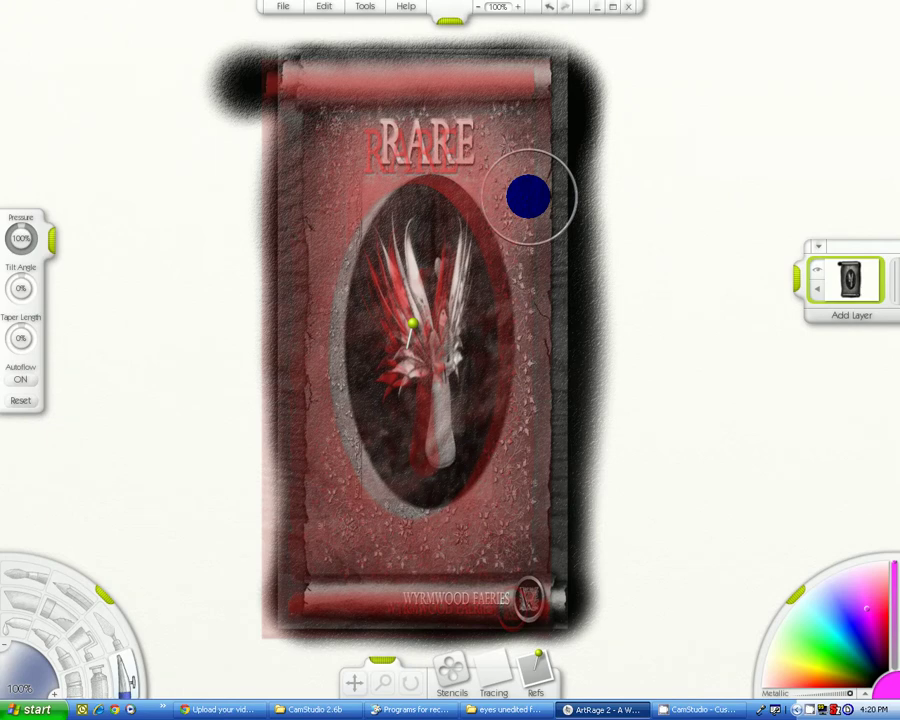
pyautogui.moveTo(450, 220); pyautogui.dragTo(467, 477)
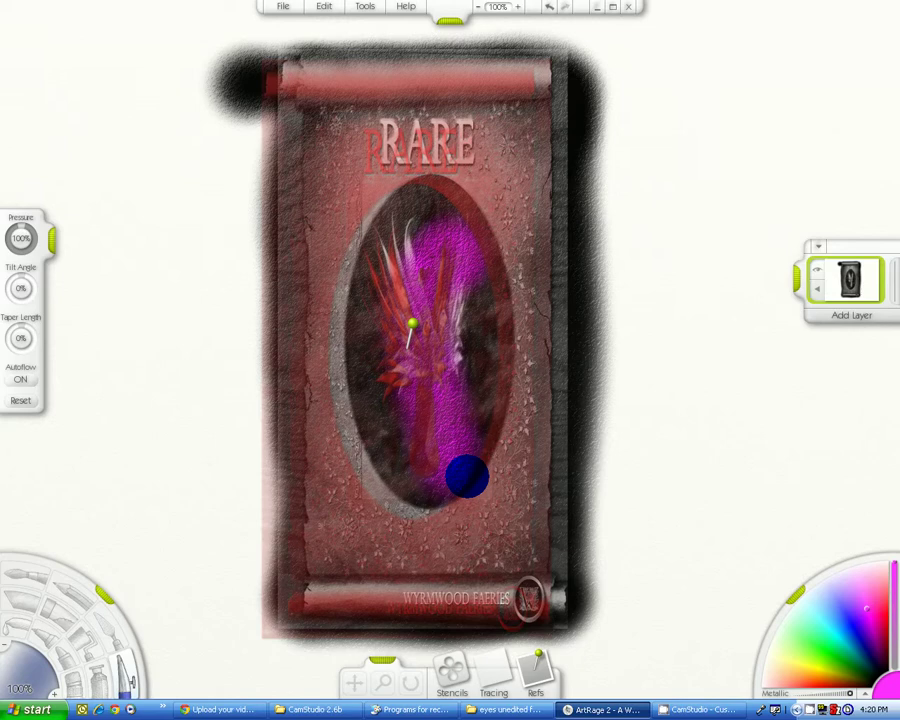
pyautogui.moveTo(467, 476); pyautogui.dragTo(318, 508)
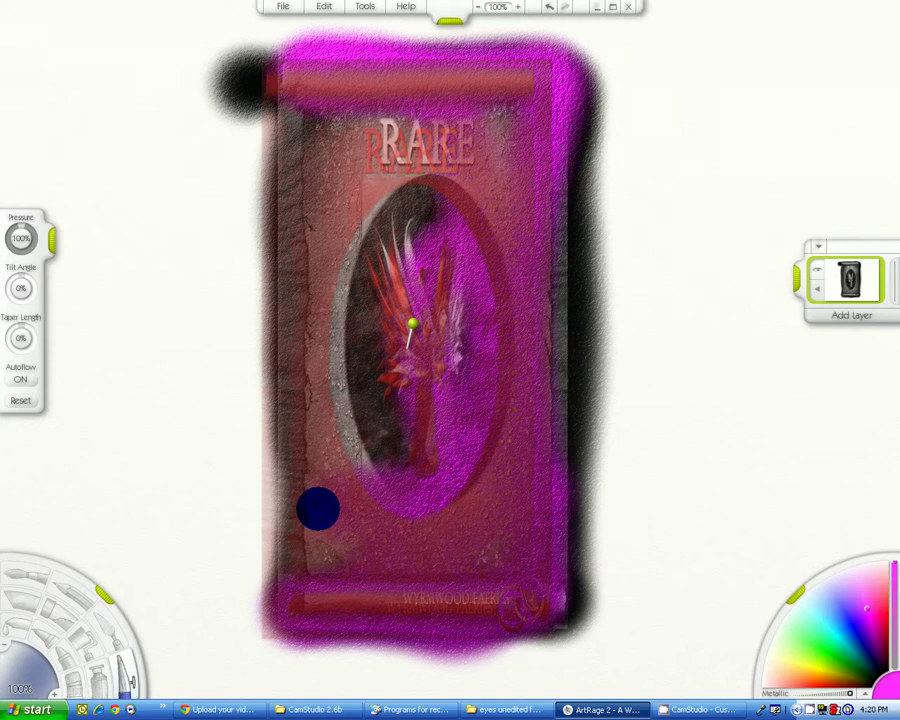
pyautogui.moveTo(318, 508); pyautogui.dragTo(362, 190)
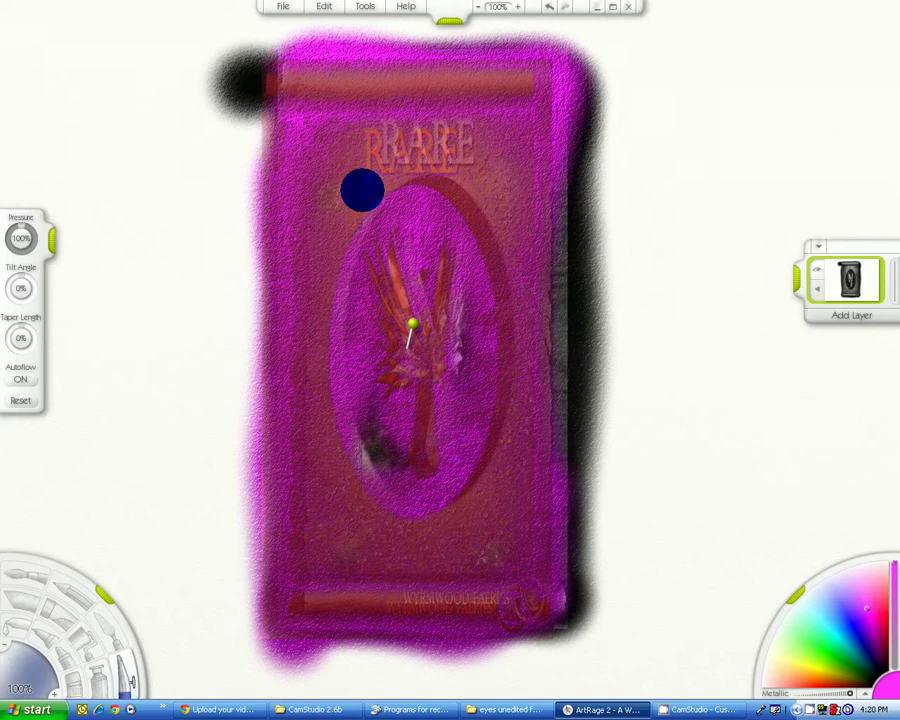
pyautogui.moveTo(362, 190); pyautogui.dragTo(521, 449)
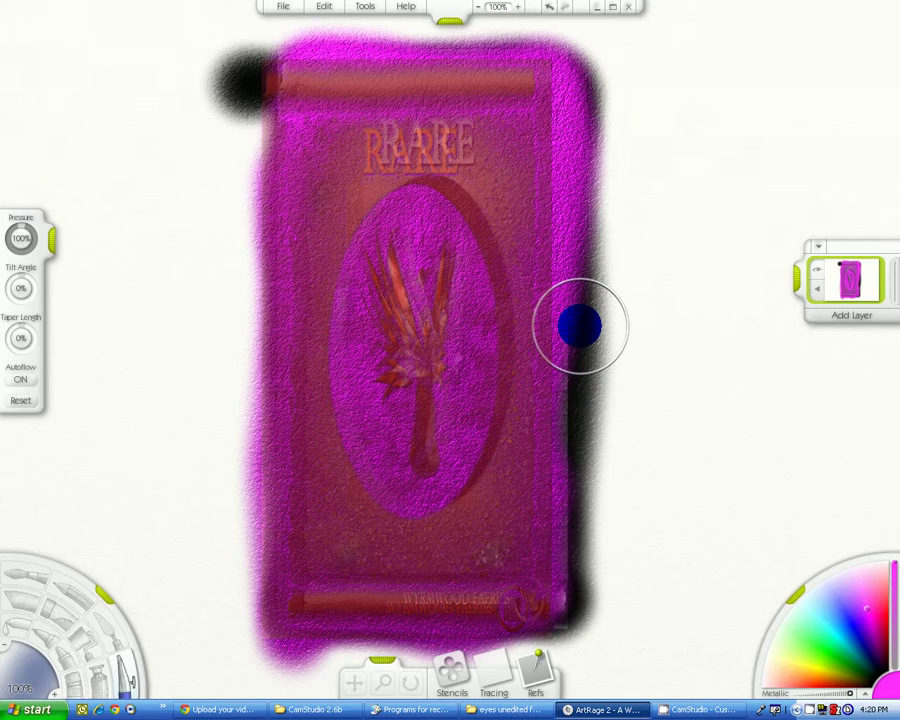
pyautogui.moveTo(580, 325); pyautogui.dragTo(286, 170)
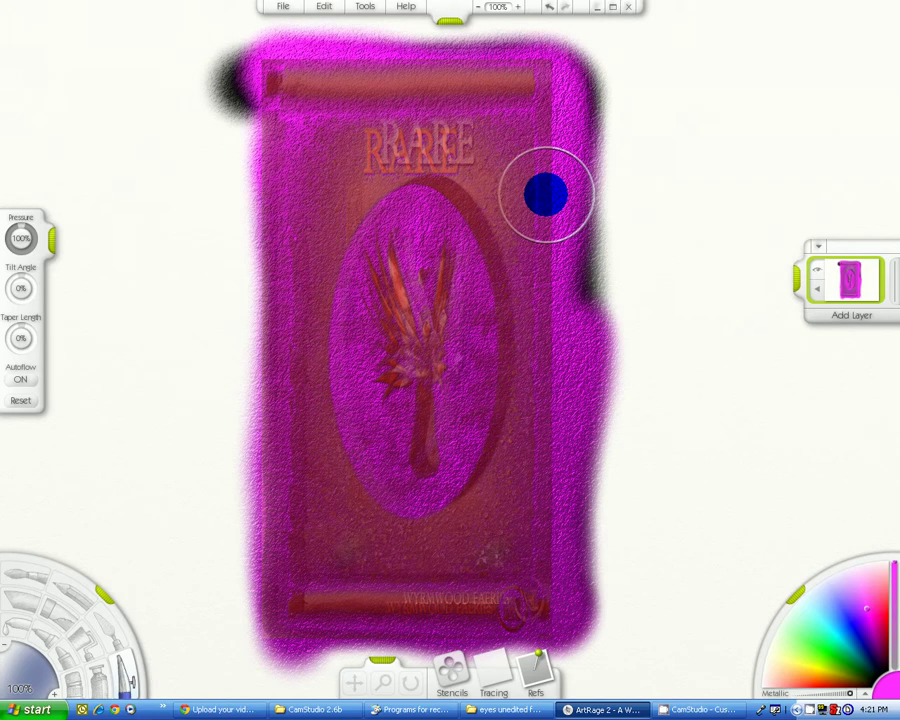
pyautogui.click(354, 683)
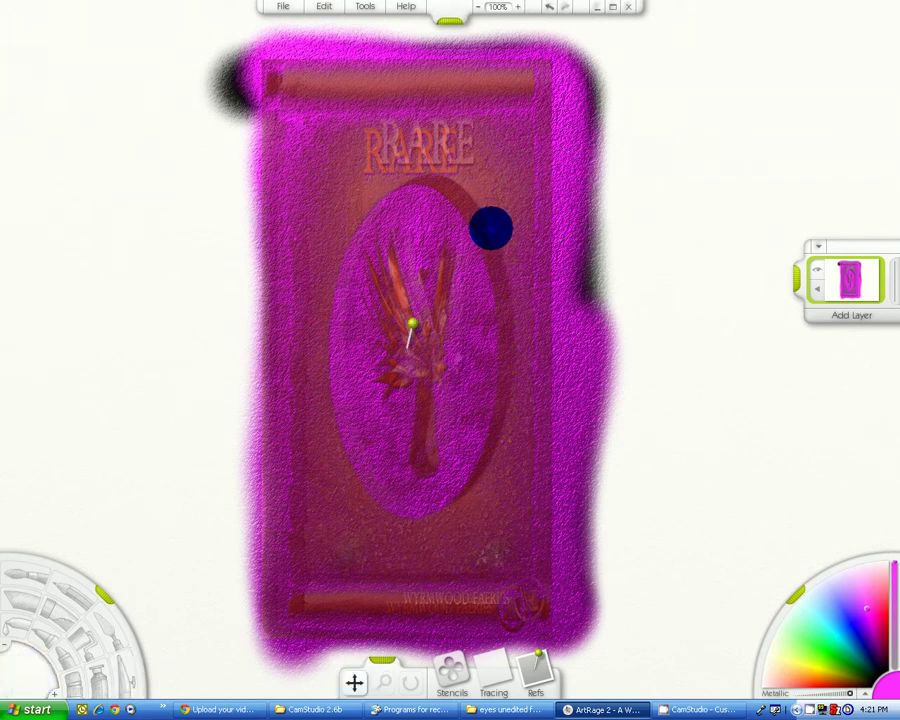
pyautogui.moveTo(490, 228); pyautogui.dragTo(152, 205)
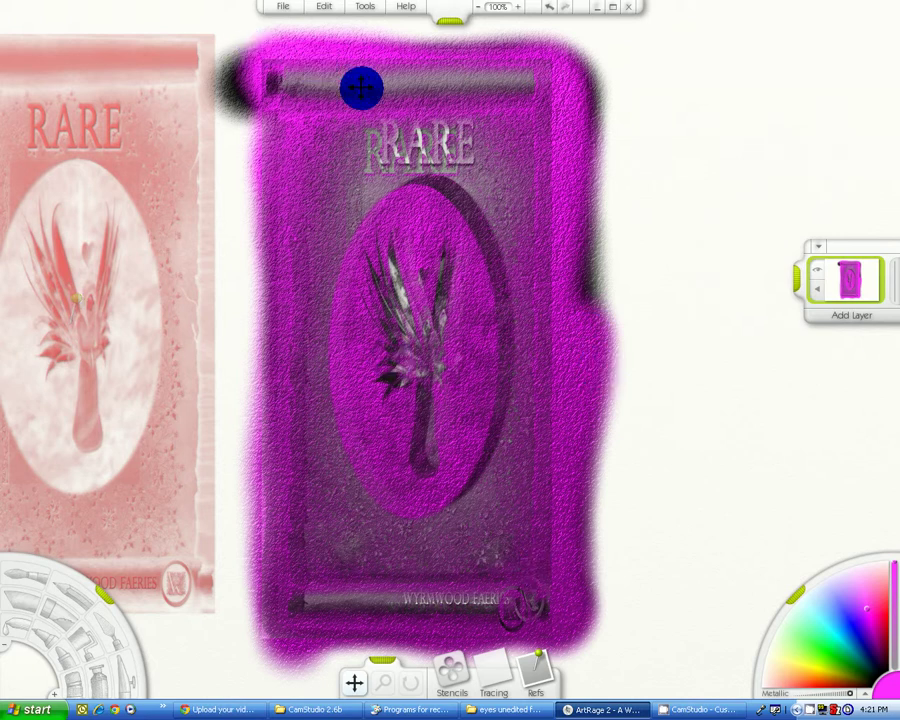
# Remove the parchment stencil from the canvas and load the custom portrait snapshot stencil from the Objects category
pyautogui.rightClick(145, 91)
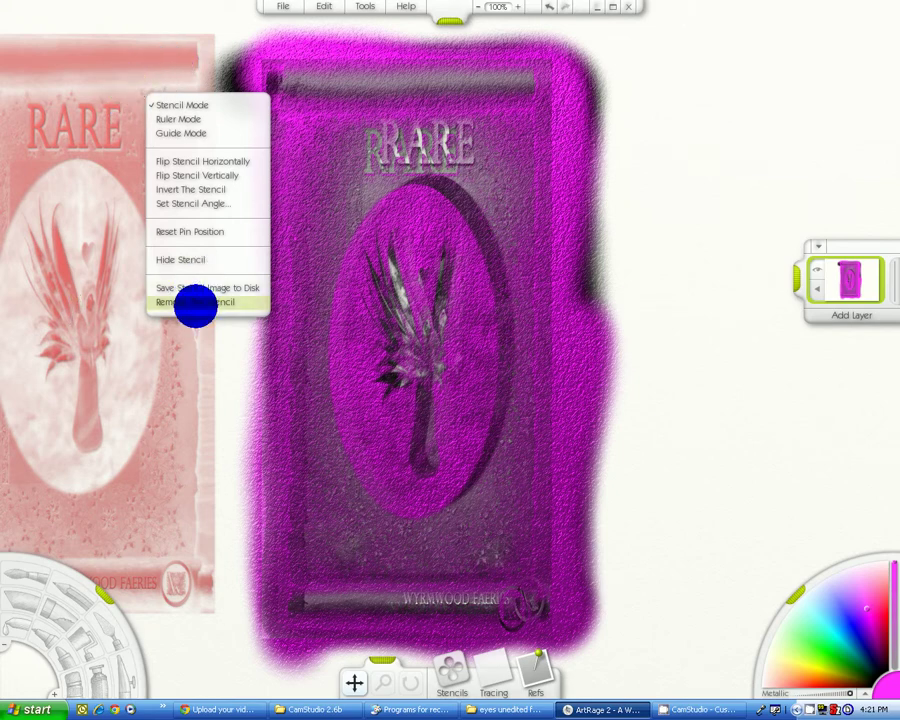
pyautogui.click(195, 302)
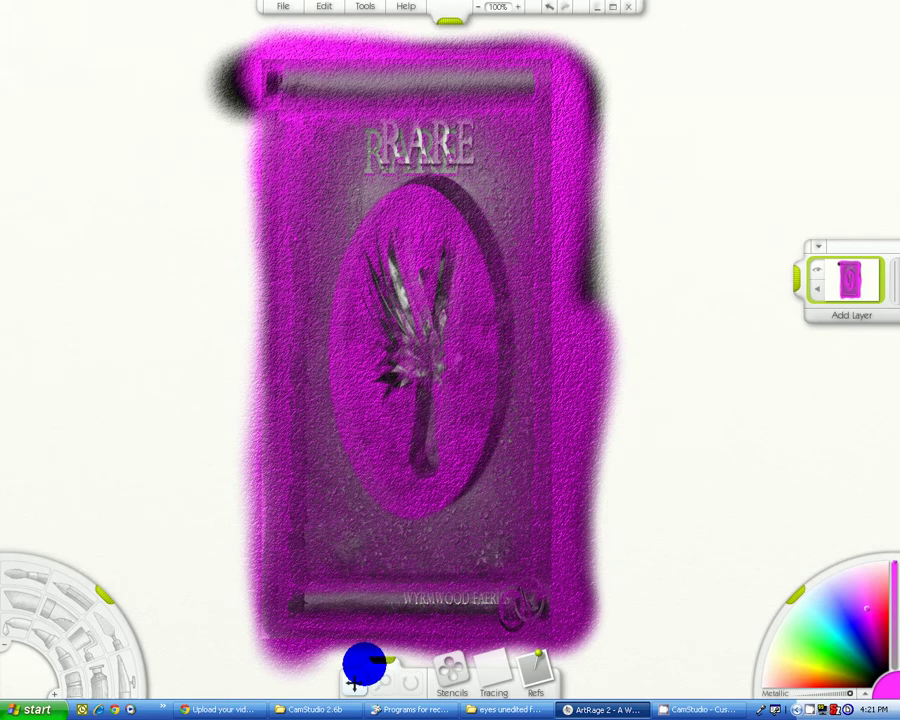
pyautogui.click(450, 676)
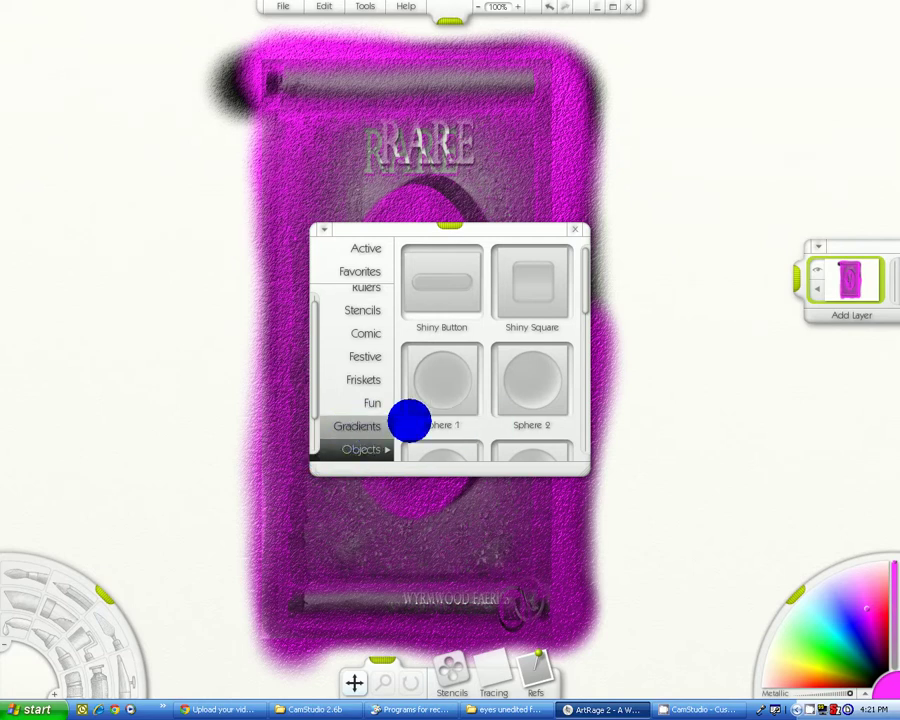
pyautogui.moveTo(584, 287); pyautogui.dragTo(533, 340)
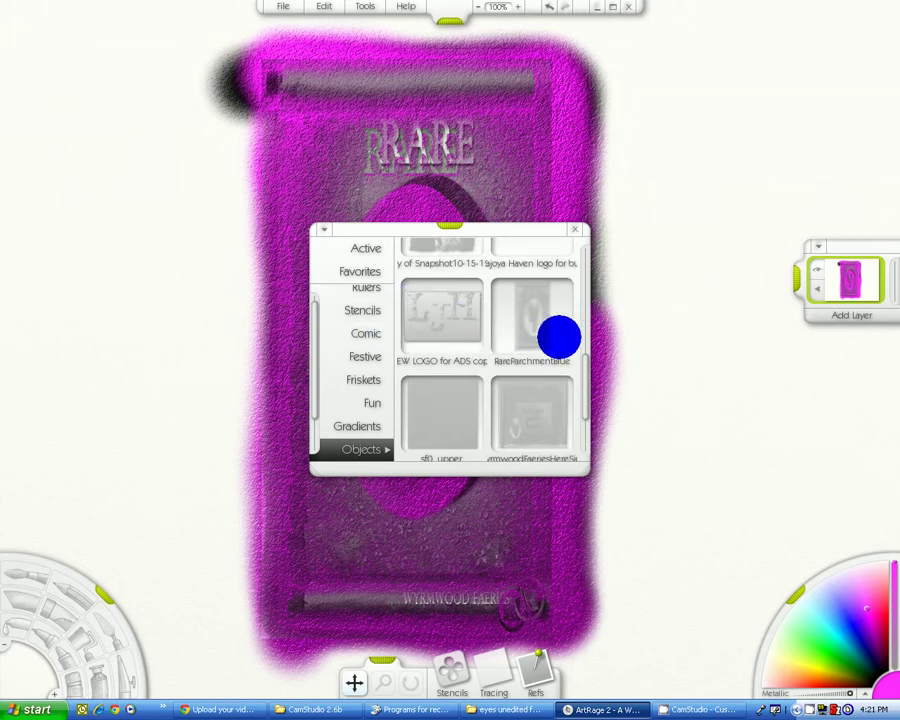
pyautogui.moveTo(583, 388); pyautogui.dragTo(580, 348)
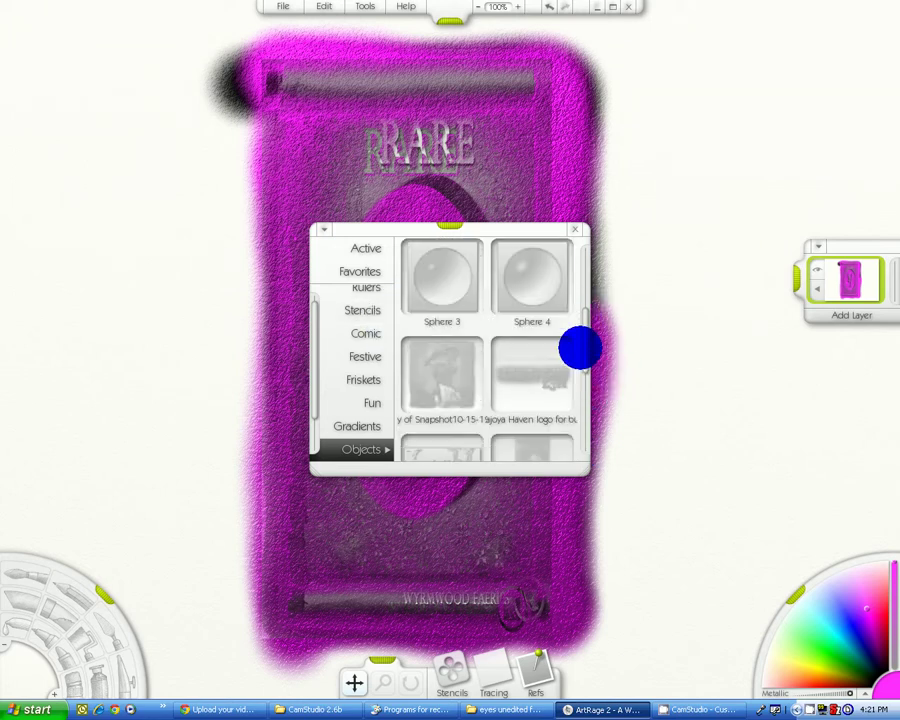
pyautogui.click(445, 383)
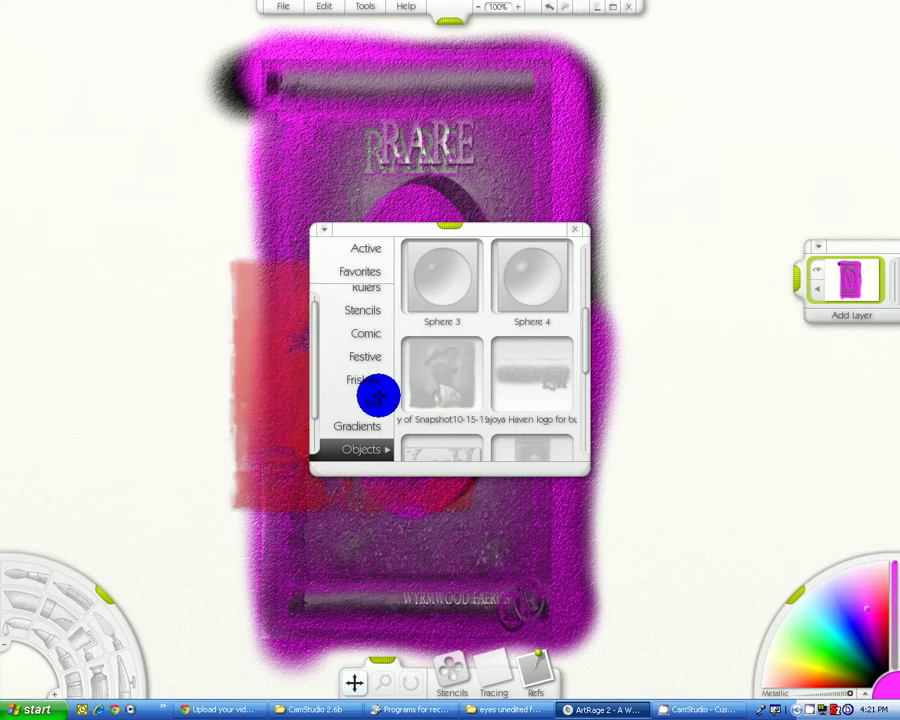
pyautogui.click(579, 232)
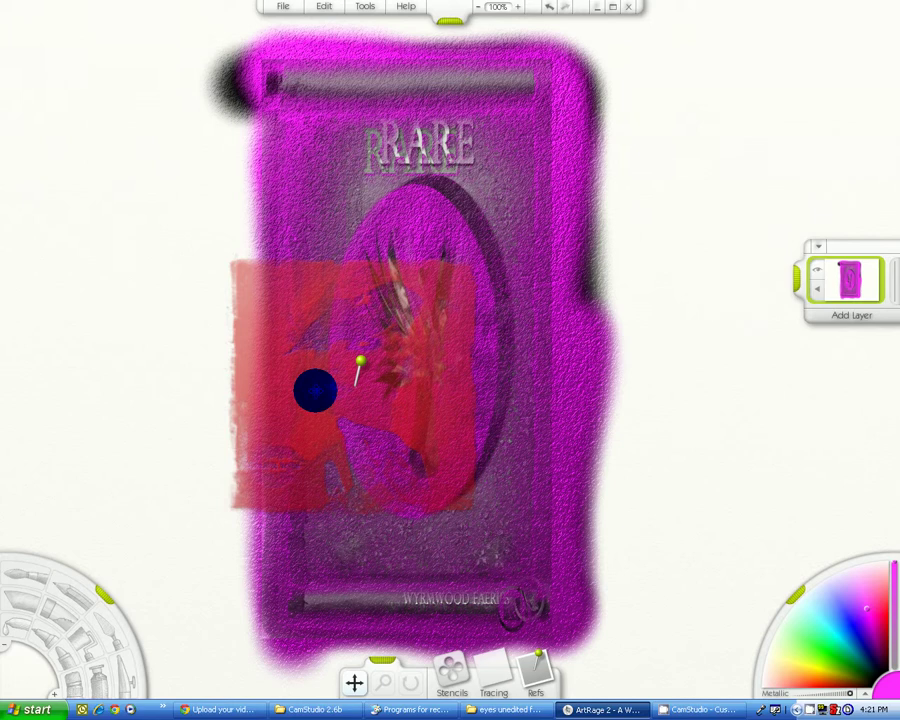
# Move the portrait stencil to the blank canvas right of the magenta print and airbrush black over all of it, past its edges
pyautogui.moveTo(315, 390); pyautogui.dragTo(684, 215)
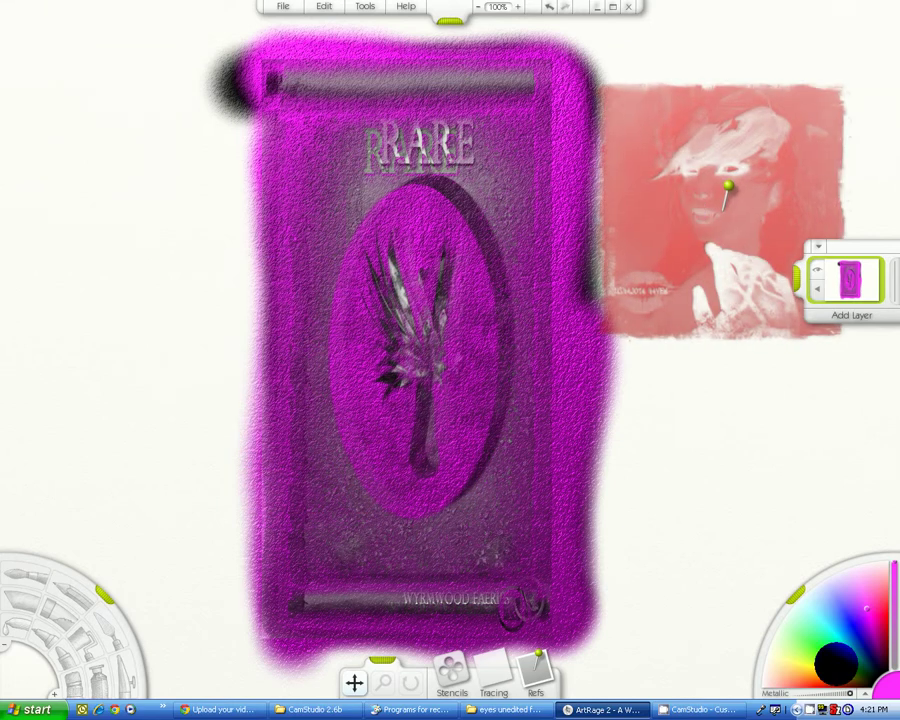
pyautogui.click(872, 676)
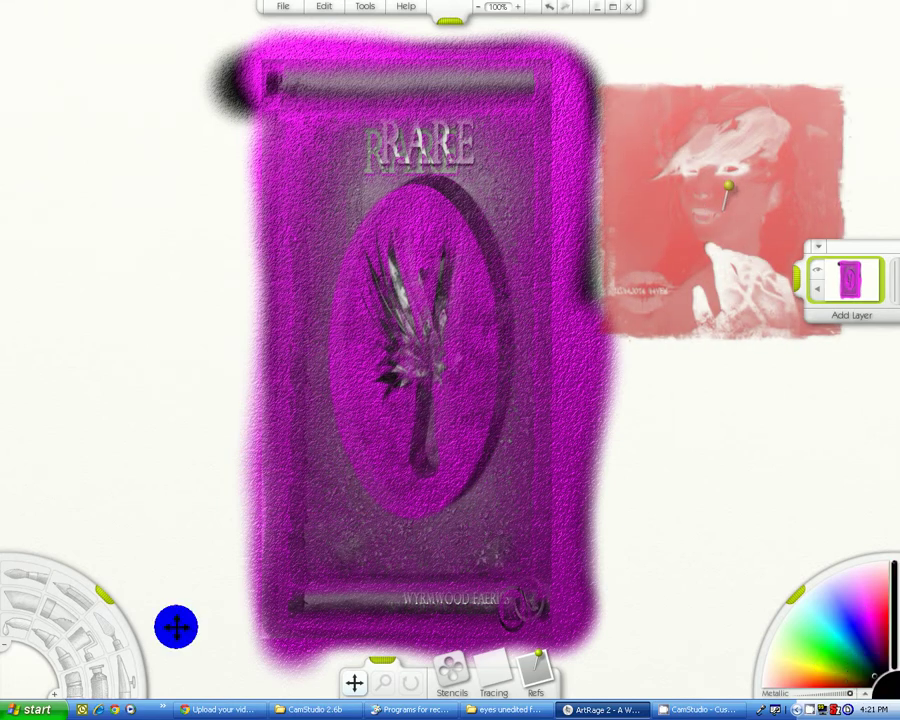
pyautogui.click(125, 676)
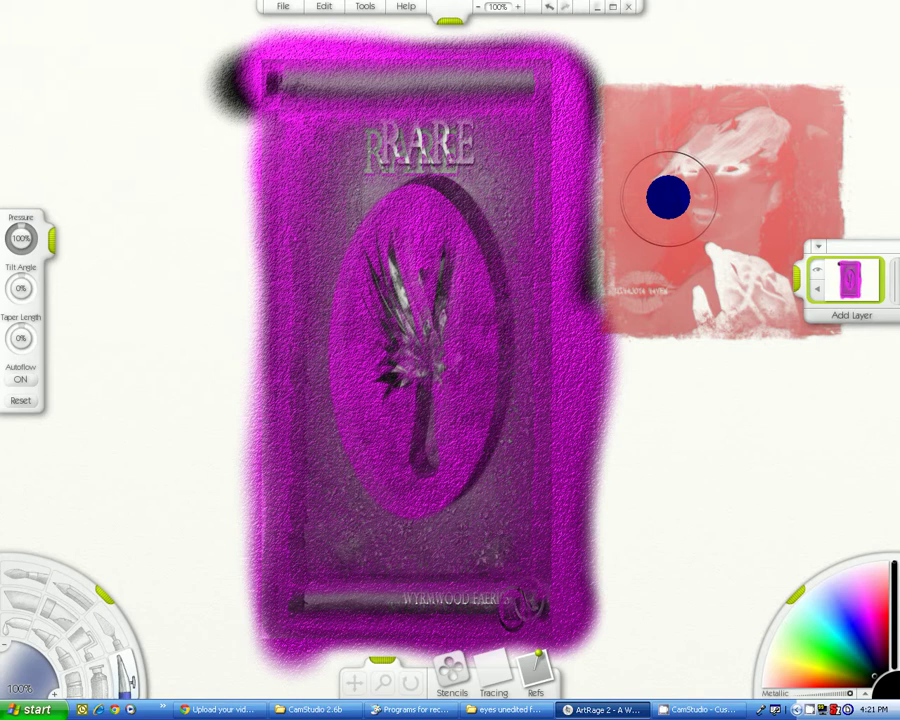
pyautogui.moveTo(668, 197); pyautogui.dragTo(790, 158)
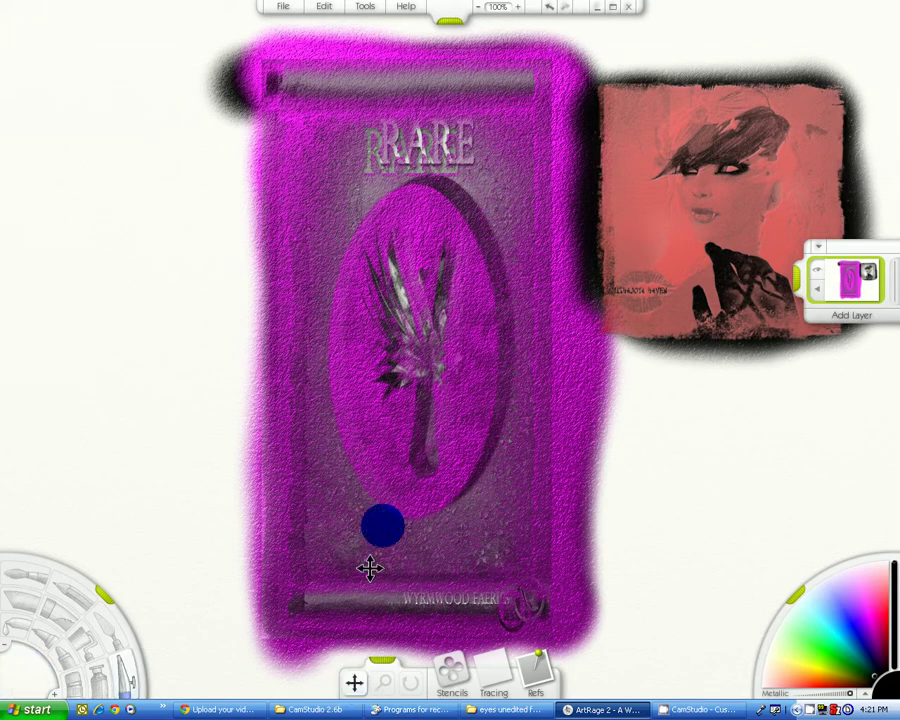
# Slide the portrait stencil off its black print to the opposite side of the canvas and remove it
pyautogui.moveTo(663, 199); pyautogui.dragTo(7, 246)
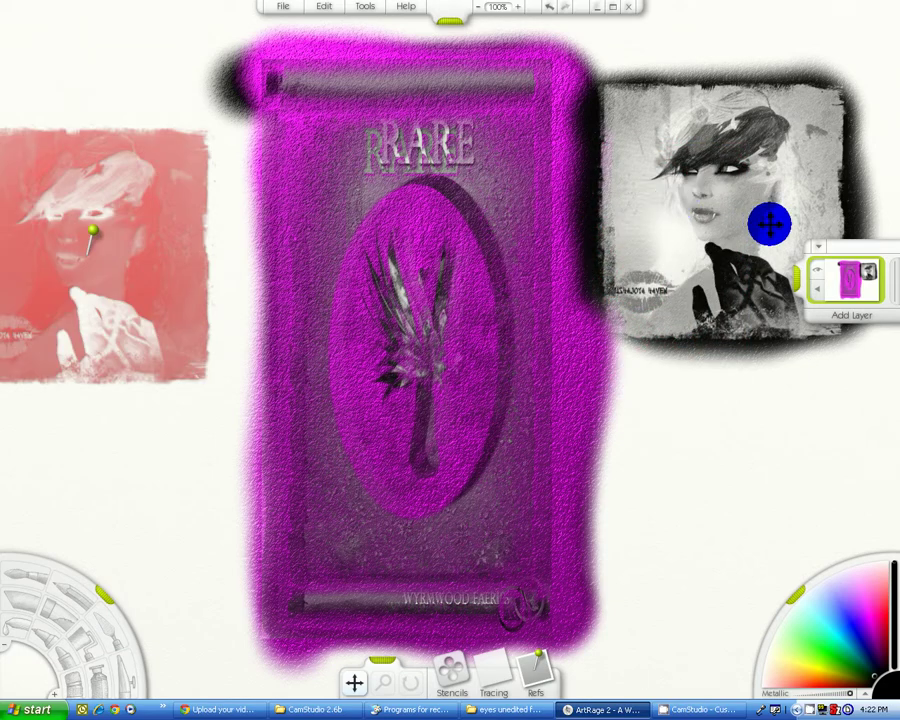
pyautogui.rightClick(180, 217)
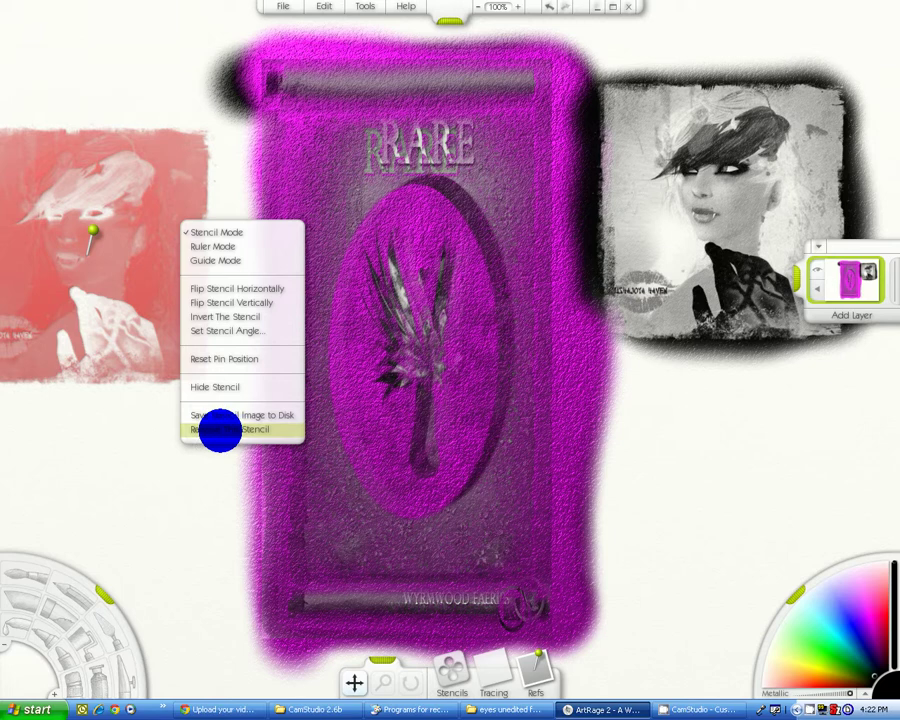
pyautogui.click(220, 430)
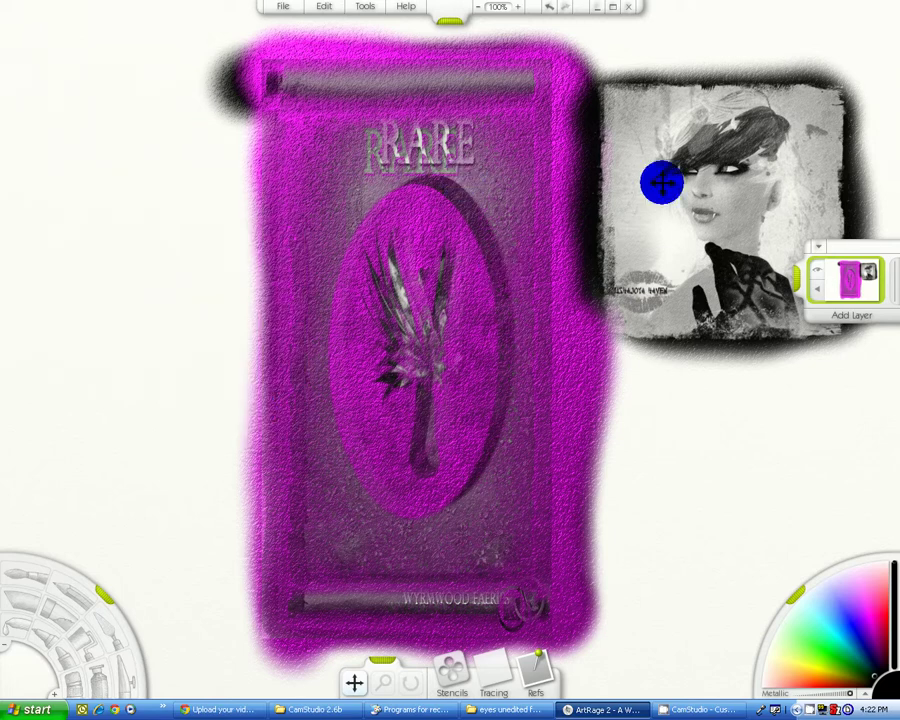
# Start adding a new stencil to the Objects category and browse the Desktop's PNG images as thumbnails
pyautogui.click(449, 677)
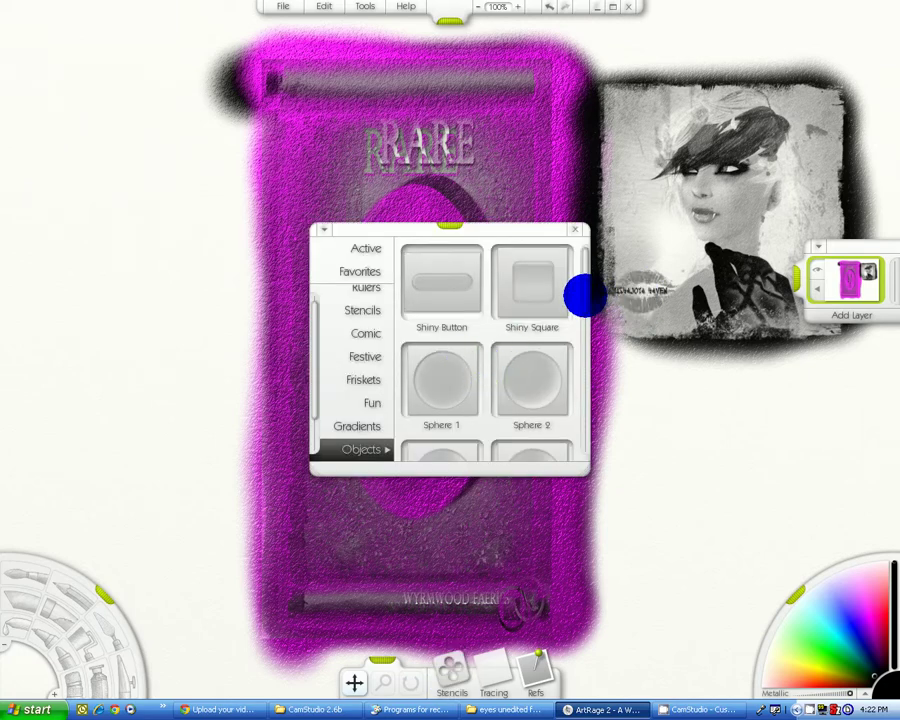
pyautogui.moveTo(585, 296); pyautogui.dragTo(585, 430)
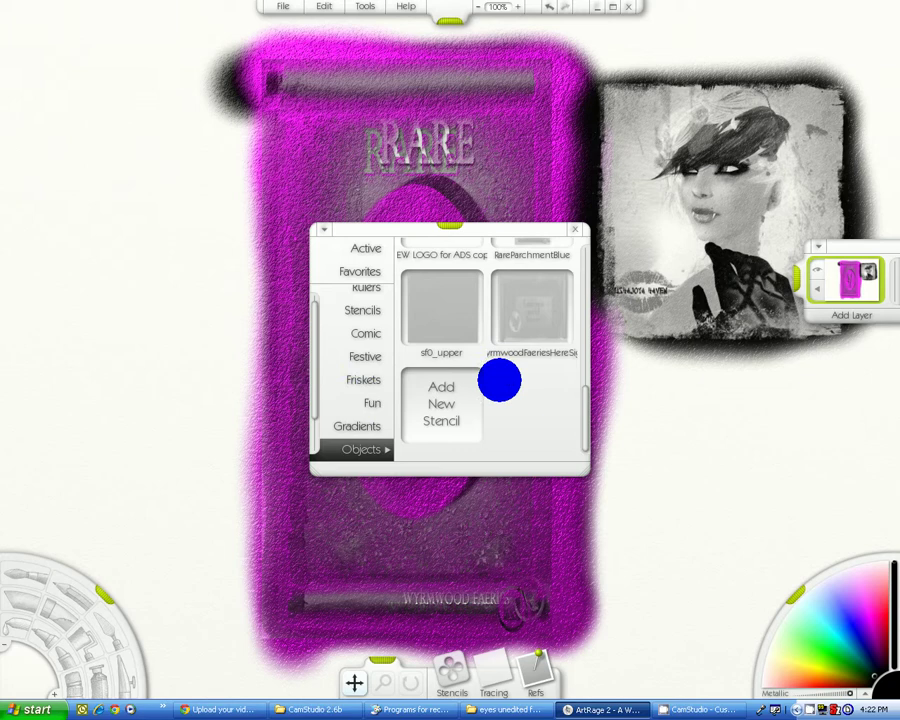
pyautogui.click(438, 405)
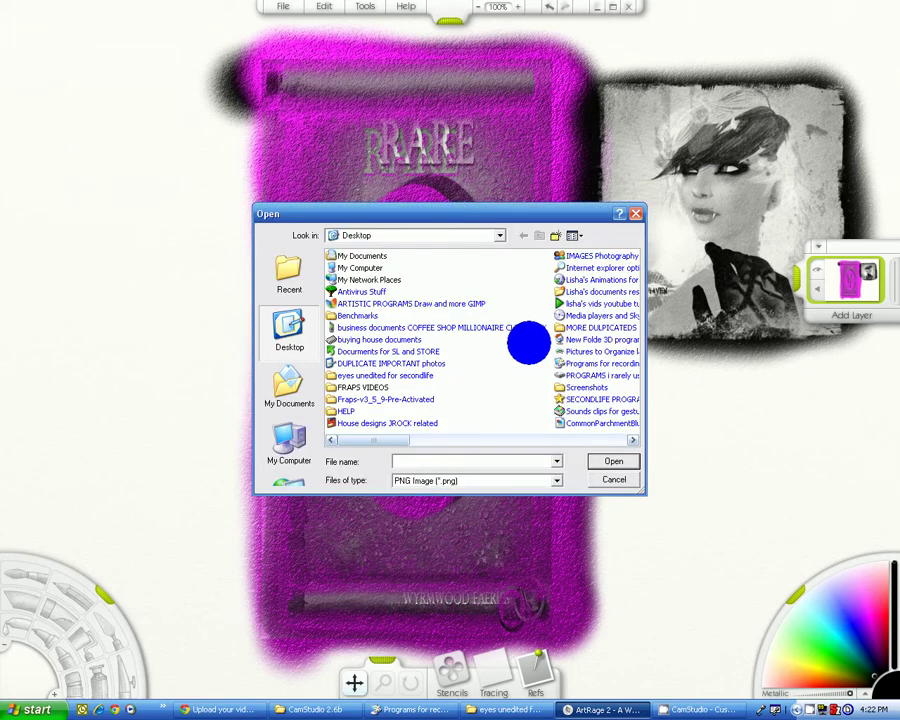
pyautogui.rightClick(528, 343)
pyautogui.moveTo(563, 343)
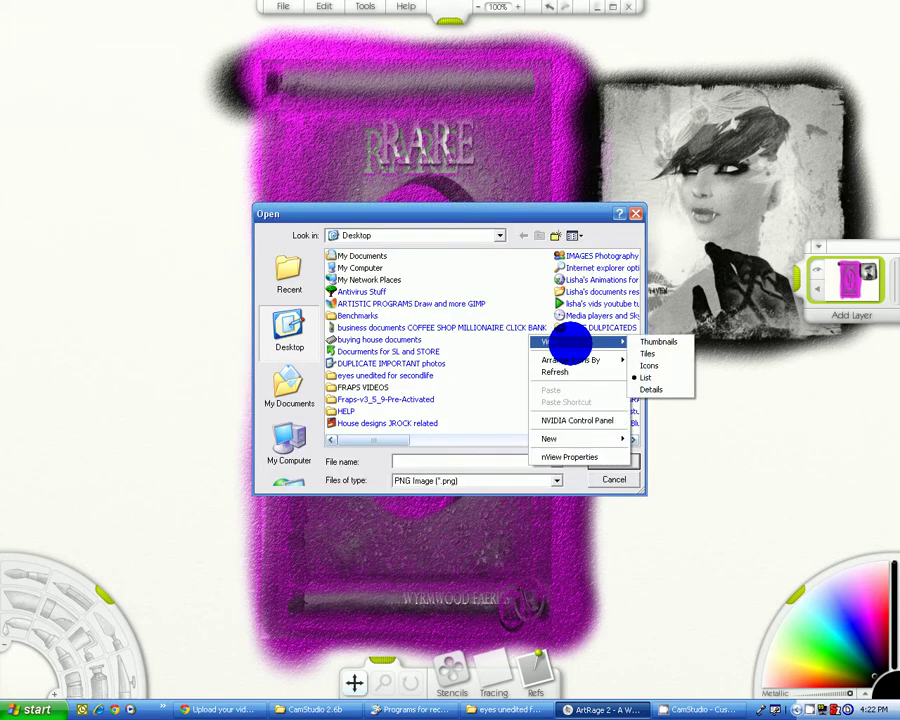
pyautogui.click(658, 341)
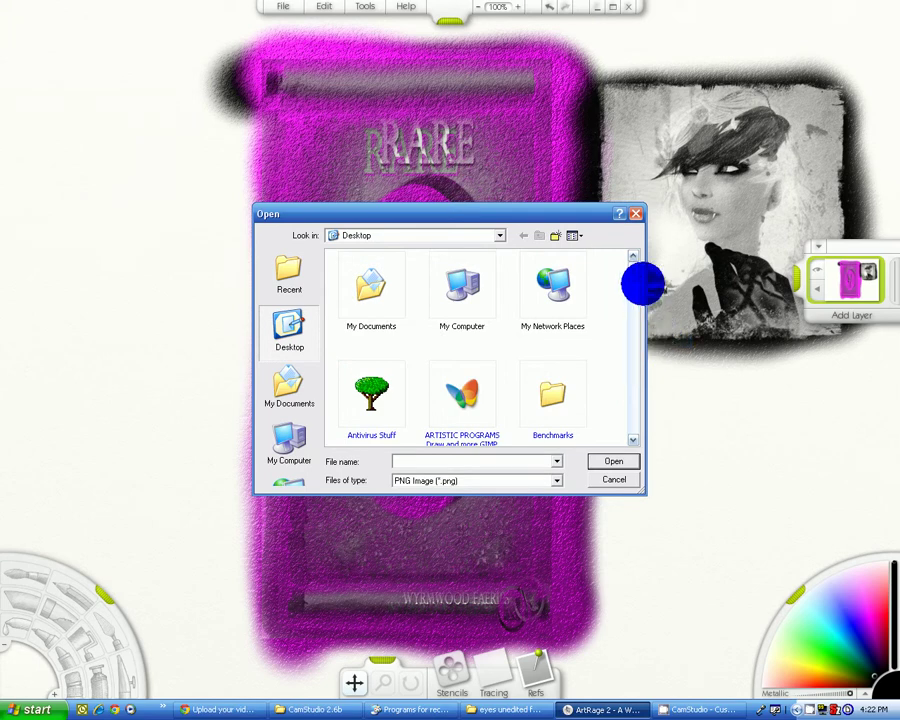
pyautogui.moveTo(641, 285); pyautogui.dragTo(622, 373)
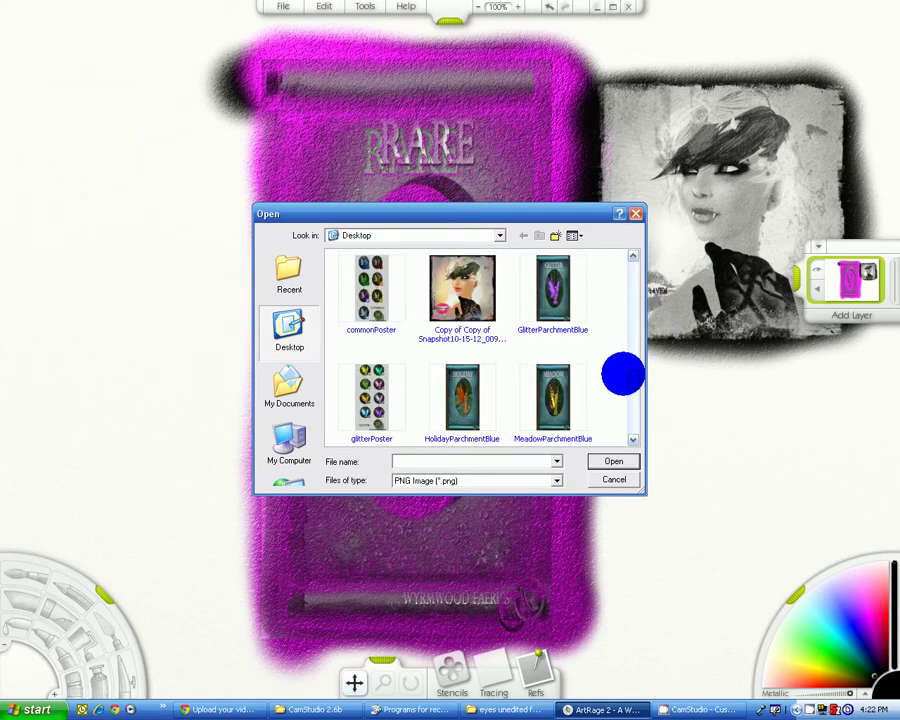